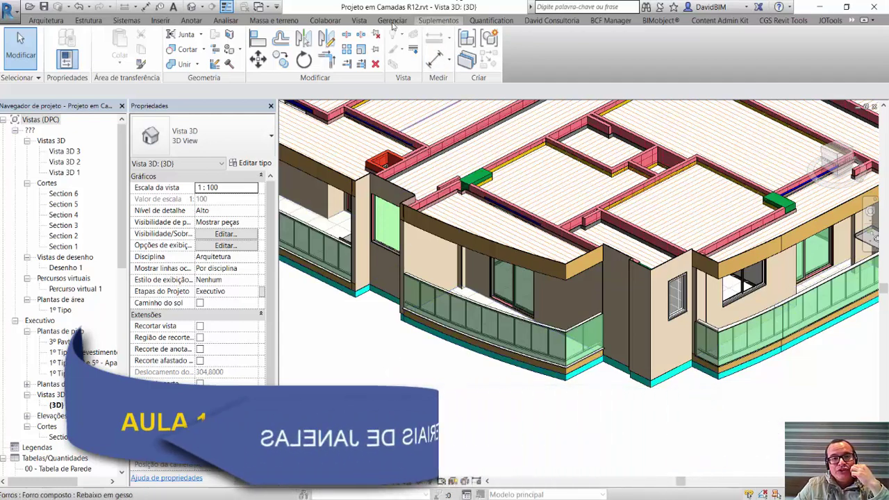
# - Create a Janelas material takeoff named 'Levantamento do material da janela'
pyautogui.click(359, 20)
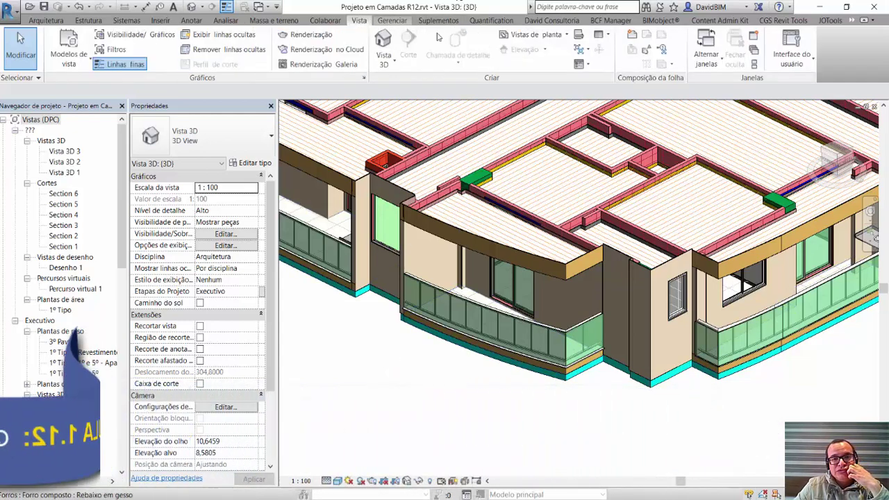
pyautogui.click(608, 35)
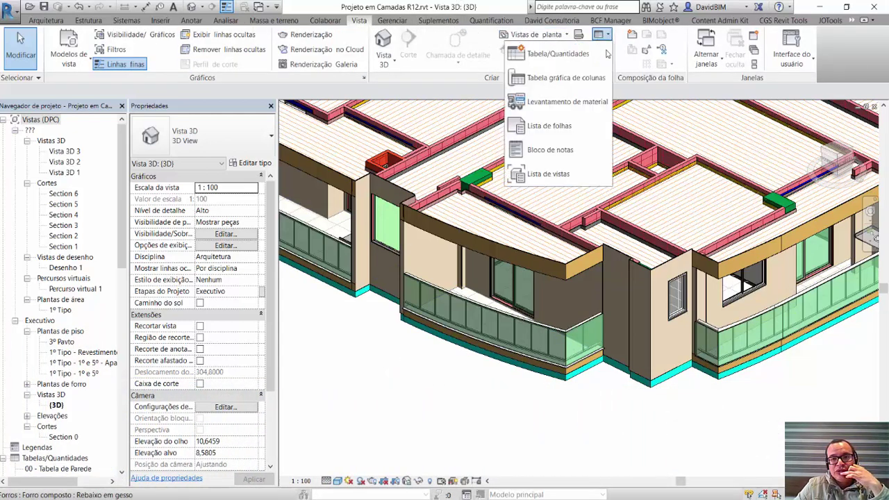
pyautogui.click(566, 101)
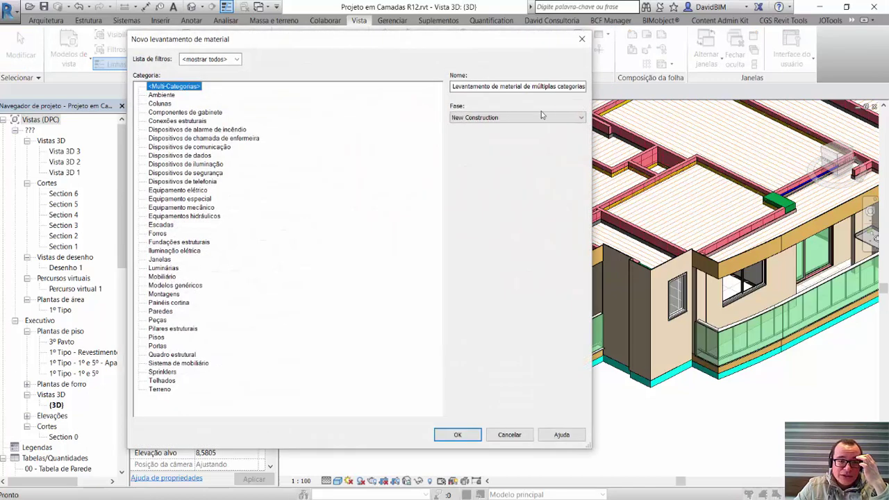
pyautogui.click(163, 260)
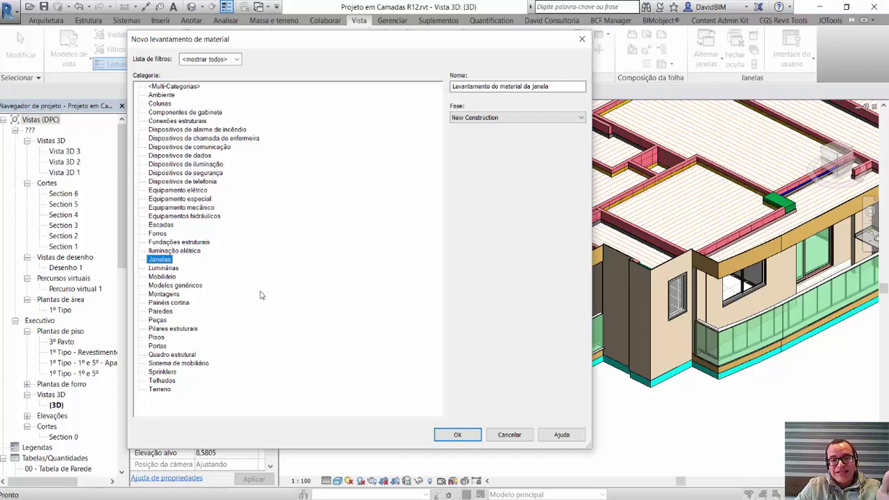
pyautogui.click(455, 435)
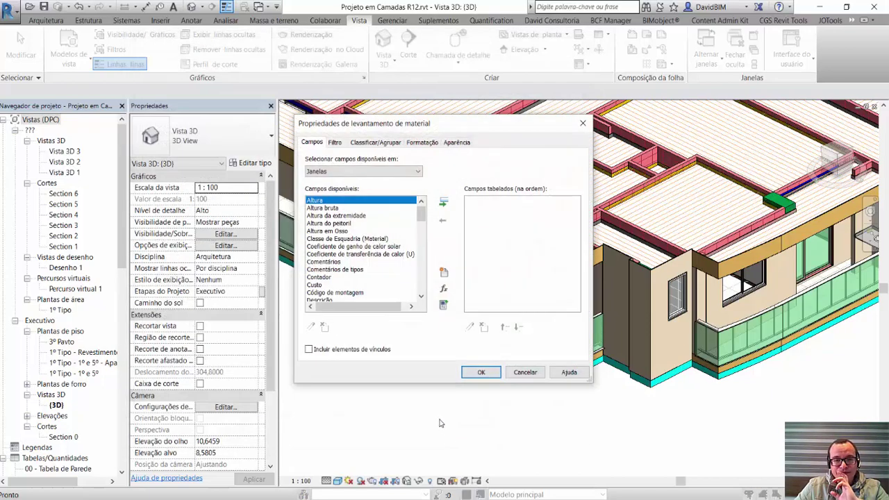
# - Reposition and enlarge the takeoff's field settings dialog to show more fields
pyautogui.scroll(-3, 368, 233)
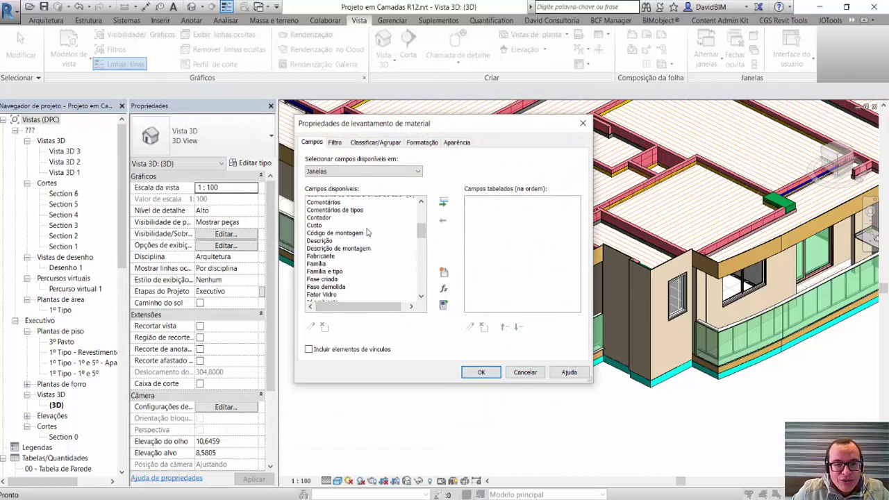
pyautogui.scroll(-3, 368, 232)
pyautogui.scroll(-3, 367, 233)
pyautogui.scroll(-3, 365, 233)
pyautogui.scroll(-3, 364, 234)
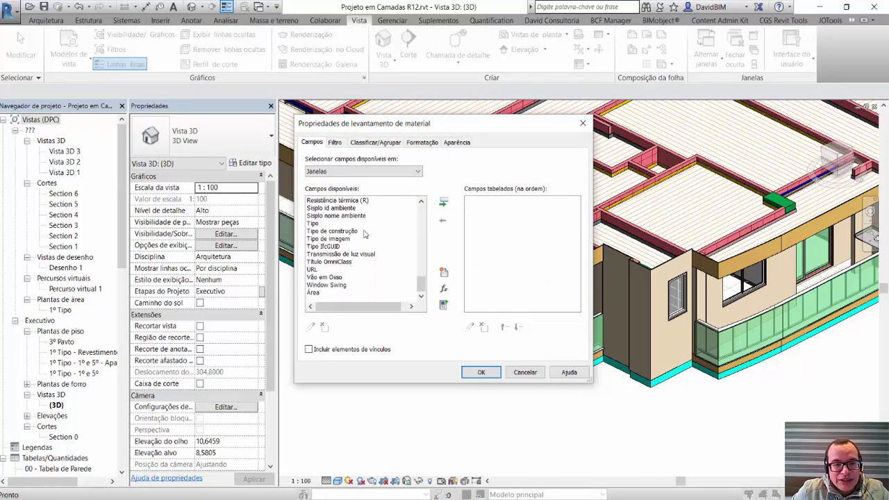
pyautogui.scroll(4, 403, 254)
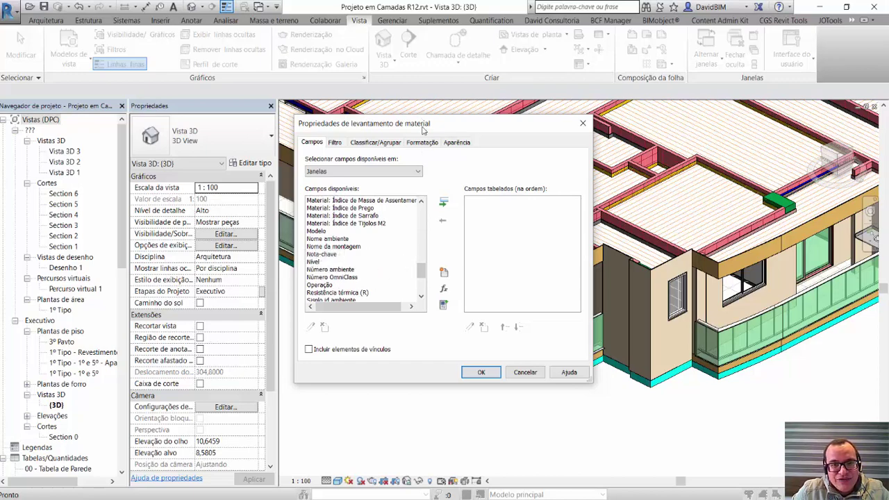
pyautogui.moveTo(401, 122); pyautogui.dragTo(261, 27)
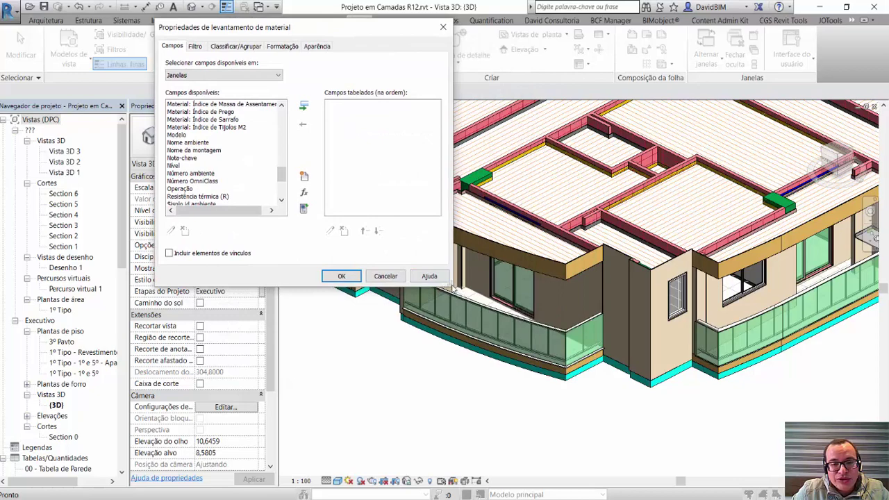
pyautogui.moveTo(451, 286); pyautogui.dragTo(632, 457)
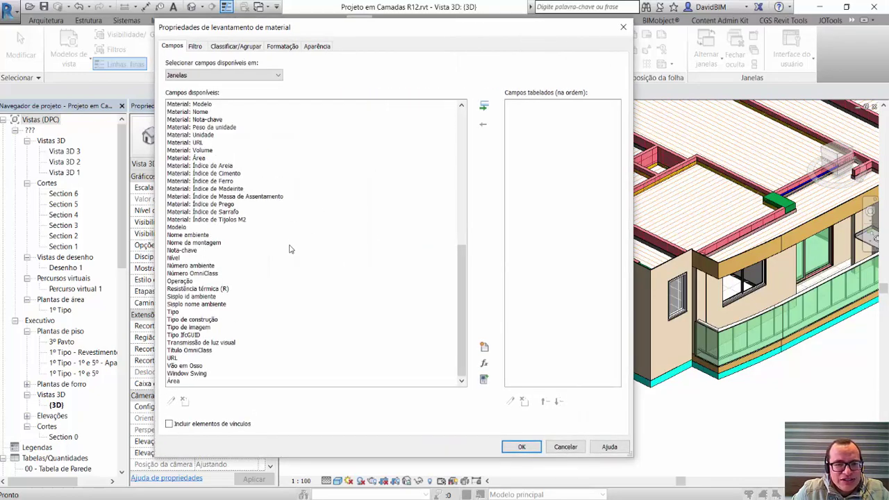
# - Add every available Janelas field to the scheduled fields and build the schedule
pyautogui.scroll(5, 290, 249)
pyautogui.scroll(5, 290, 249)
pyautogui.scroll(3, 291, 249)
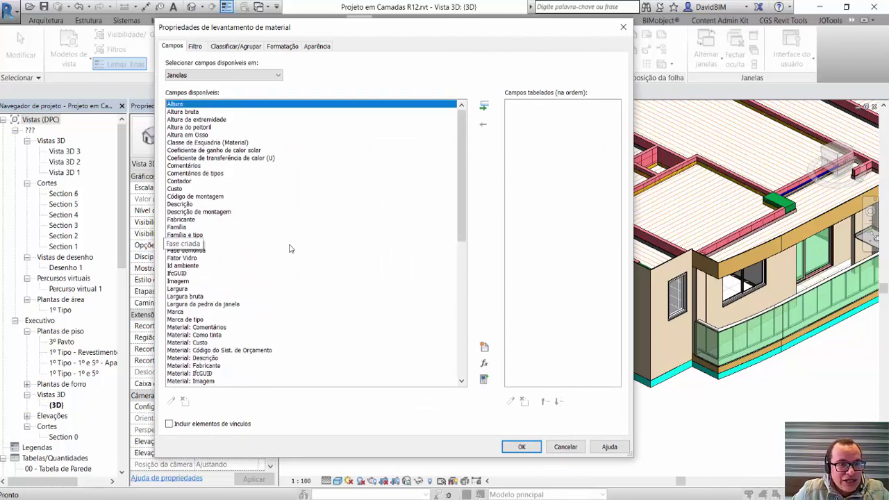
pyautogui.moveTo(279, 105); pyautogui.dragTo(233, 383)
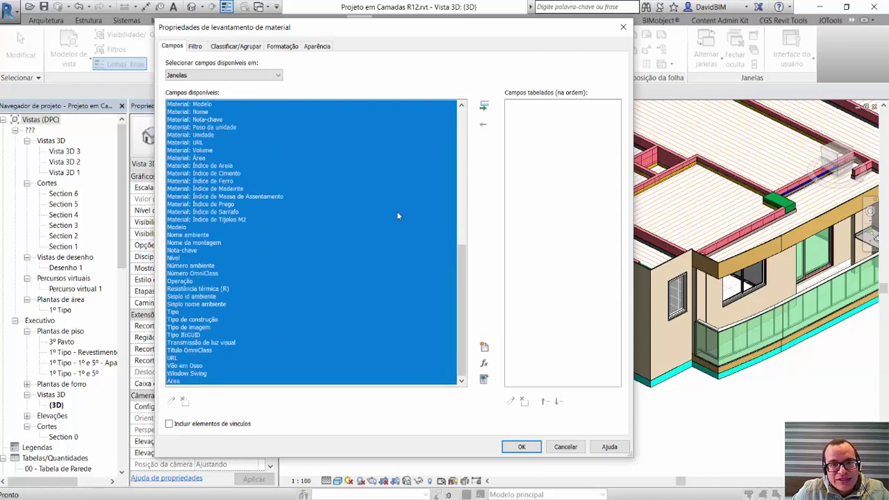
pyautogui.click(484, 106)
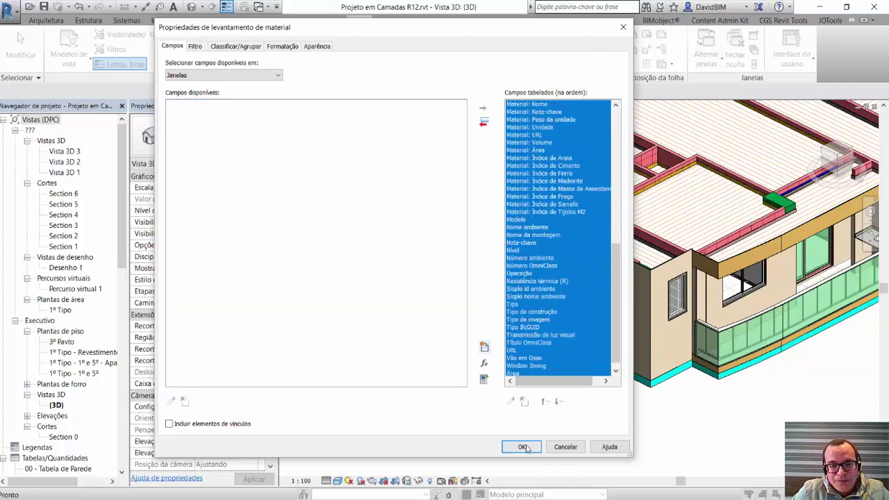
pyautogui.click(523, 446)
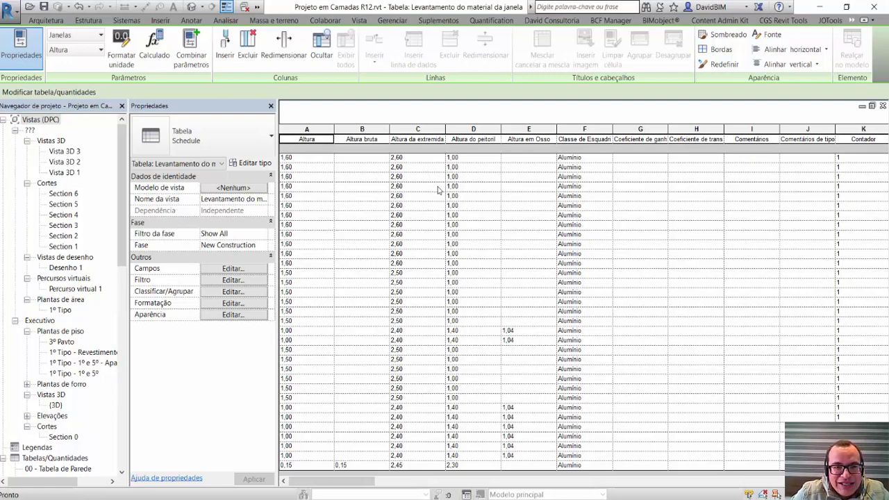
# - Inspect the Altura and Altura da extremidade values in the first schedule rows
pyautogui.click(320, 160)
pyautogui.click(429, 158)
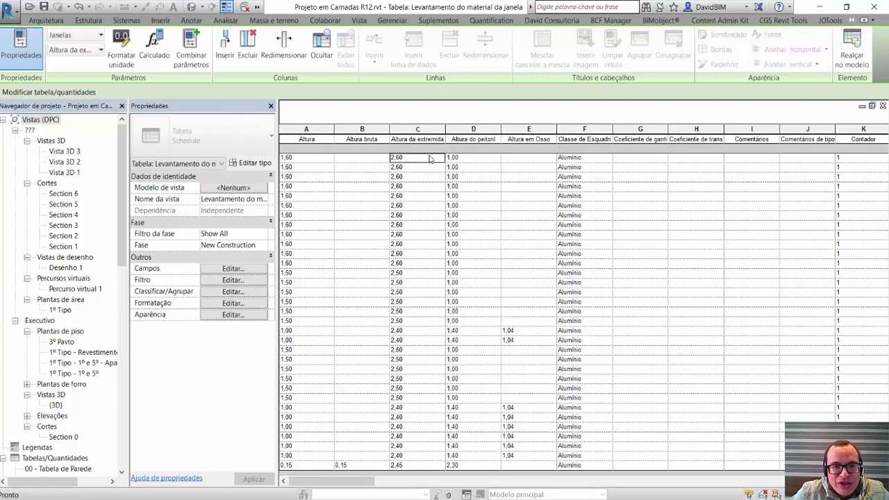
pyautogui.click(428, 158)
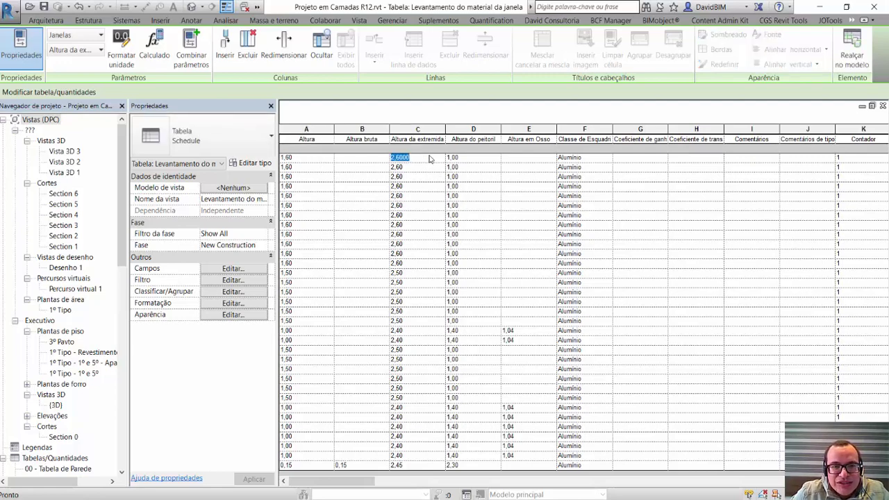
pyautogui.click(311, 164)
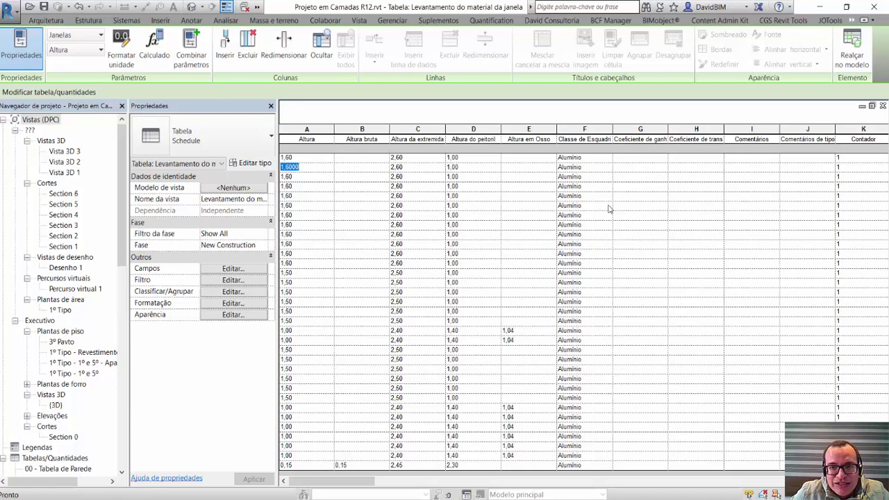
# - Widen the Família and Família e tipo columns to show full names
pyautogui.moveTo(350, 484); pyautogui.dragTo(408, 484)
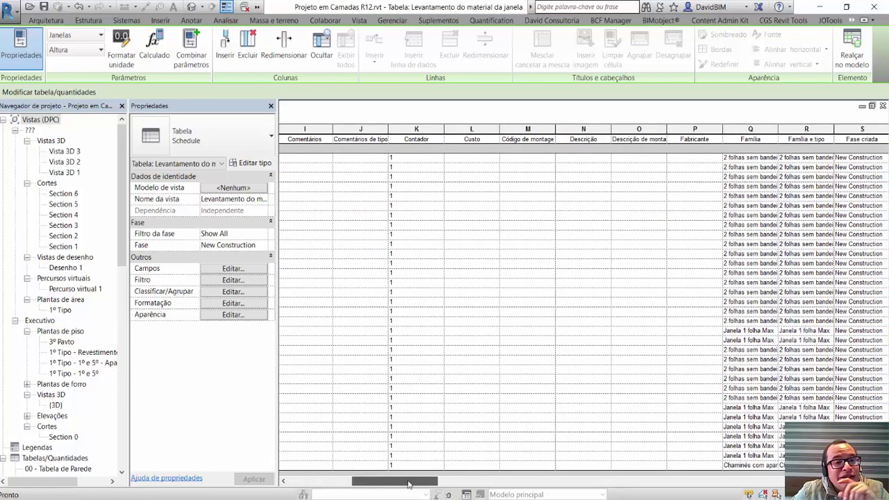
pyautogui.moveTo(409, 484); pyautogui.dragTo(469, 484)
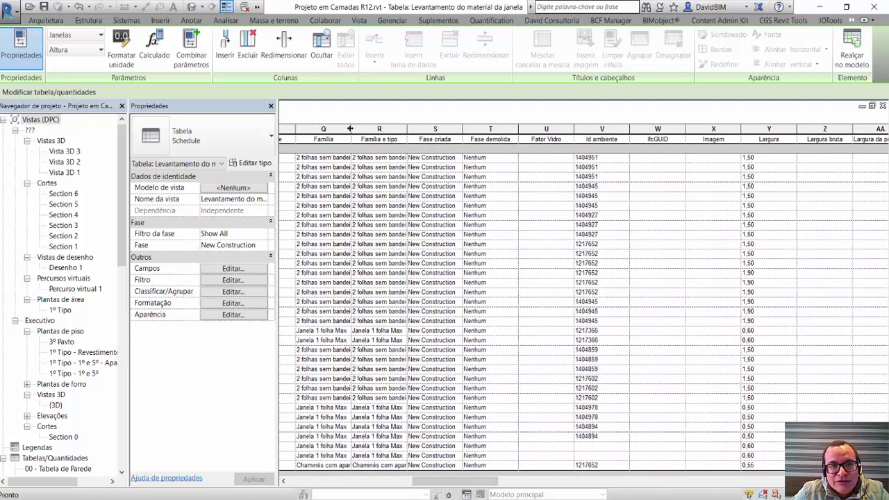
pyautogui.moveTo(350, 129); pyautogui.dragTo(453, 137)
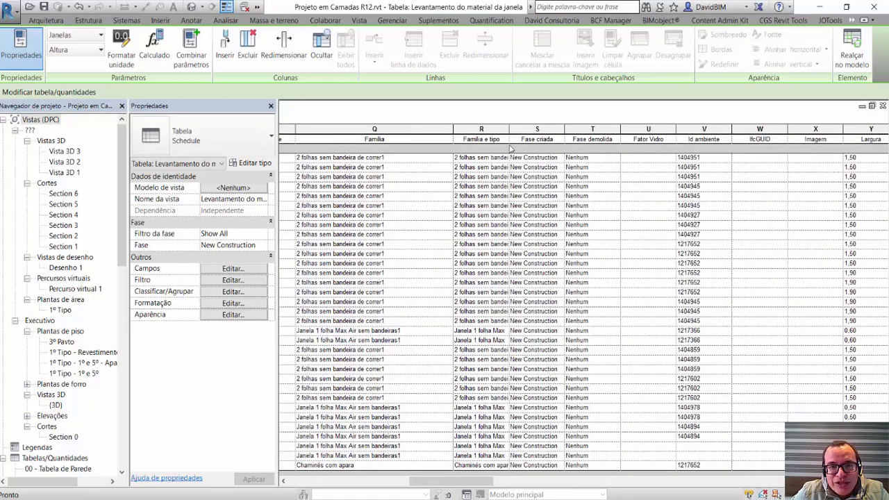
pyautogui.moveTo(511, 129); pyautogui.dragTo(586, 129)
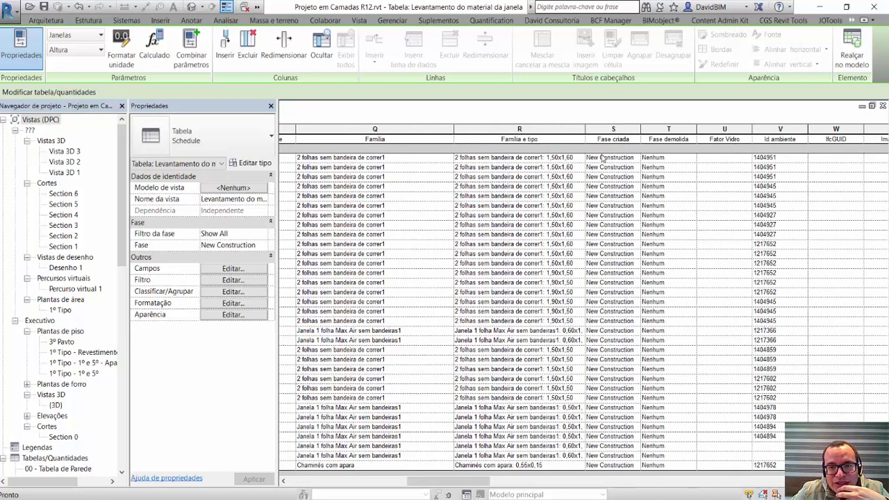
pyautogui.moveTo(417, 480)
pyautogui.mouseDown()
pyautogui.moveTo(536, 479)
pyautogui.moveTo(513, 467)
pyautogui.mouseUp()
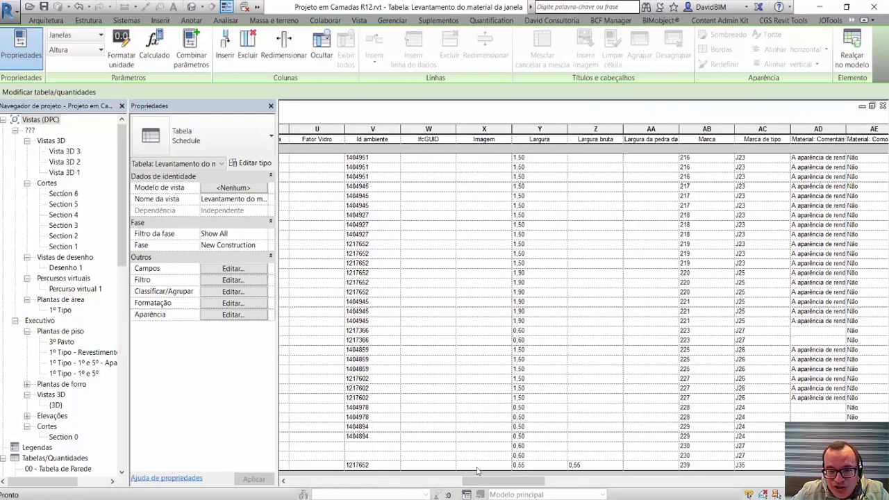
pyautogui.moveTo(496, 482)
pyautogui.mouseDown()
pyautogui.moveTo(575, 473)
pyautogui.moveTo(805, 477)
pyautogui.moveTo(606, 446)
pyautogui.moveTo(289, 456)
pyautogui.mouseUp()
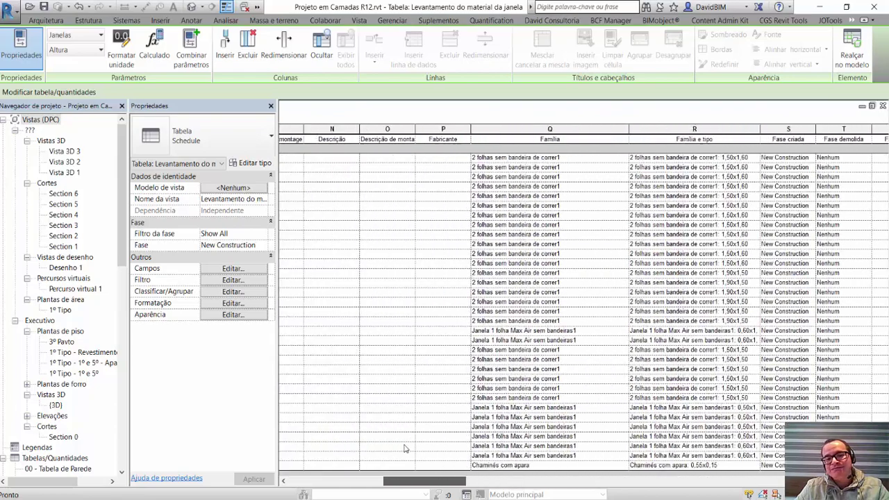
# - Remove all fields from the takeoff's scheduled field list
pyautogui.click(254, 272)
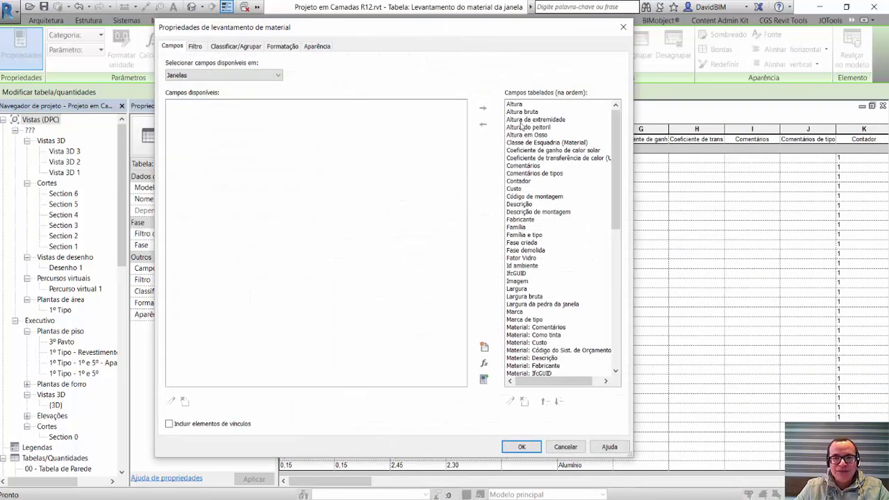
pyautogui.moveTo(559, 105); pyautogui.dragTo(563, 389)
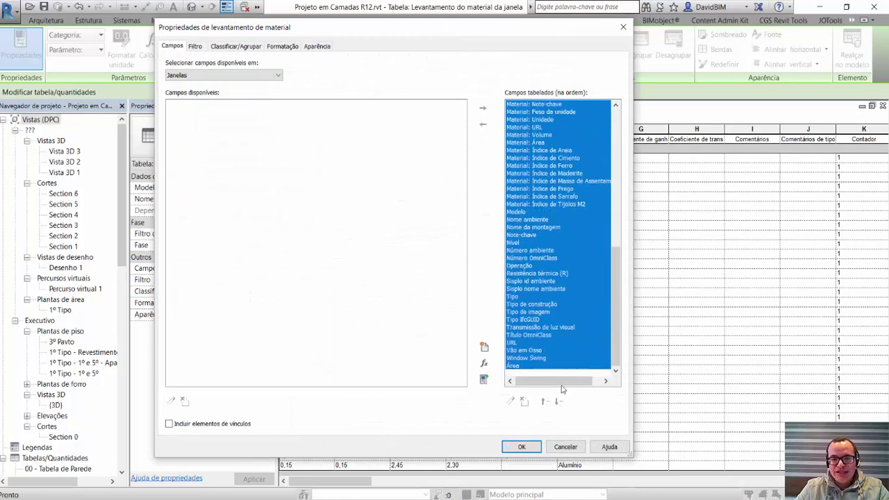
pyautogui.click(484, 123)
pyautogui.click(246, 335)
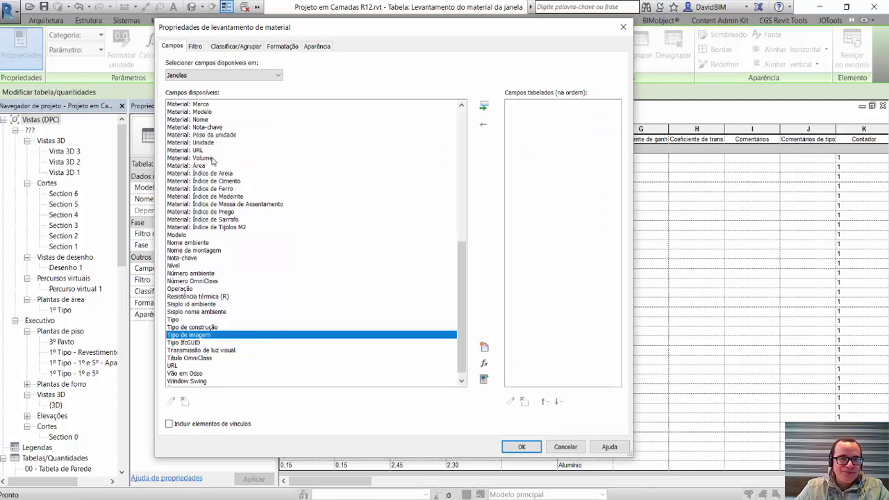
# - Schedule only Material: Nome, Material: Área, Família and Tipo
pyautogui.doubleClick(214, 121)
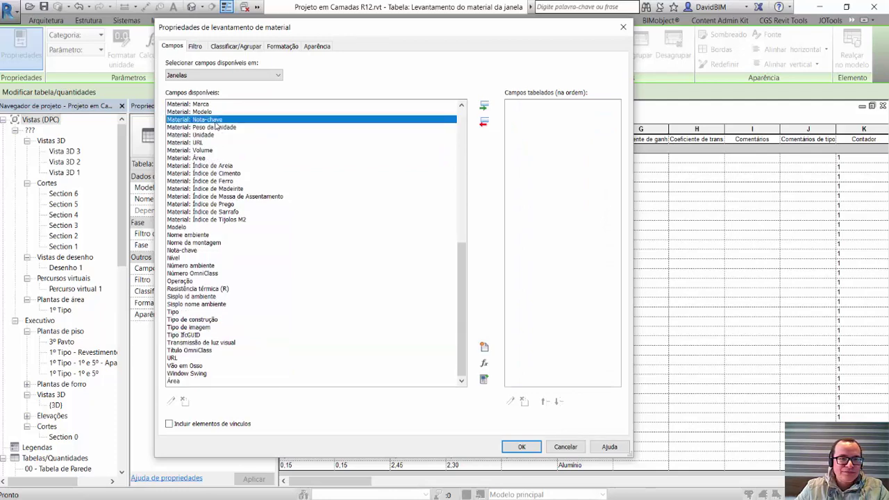
pyautogui.doubleClick(222, 159)
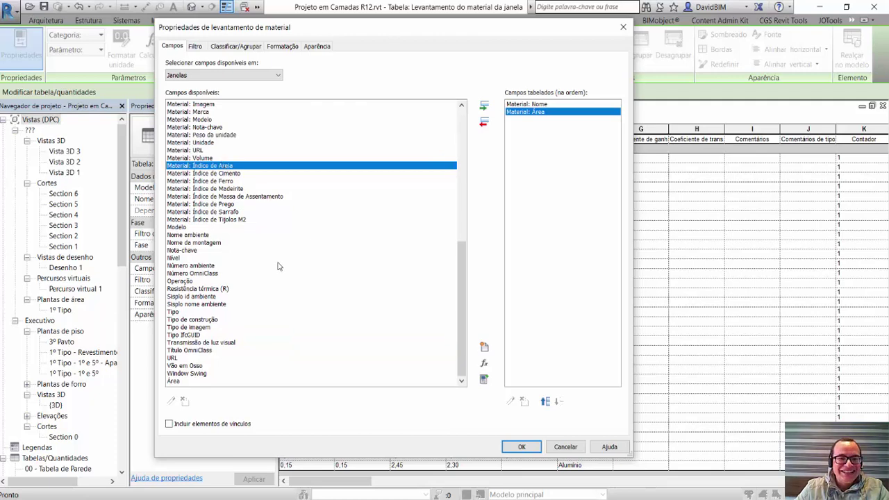
pyautogui.scroll(1, 244, 353)
pyautogui.scroll(7, 242, 354)
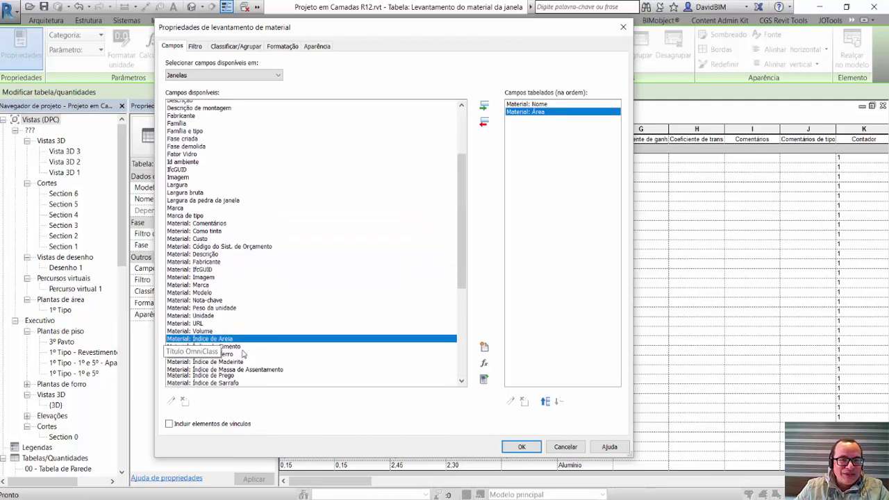
pyautogui.scroll(3, 243, 355)
pyautogui.scroll(1, 242, 354)
pyautogui.scroll(1, 242, 354)
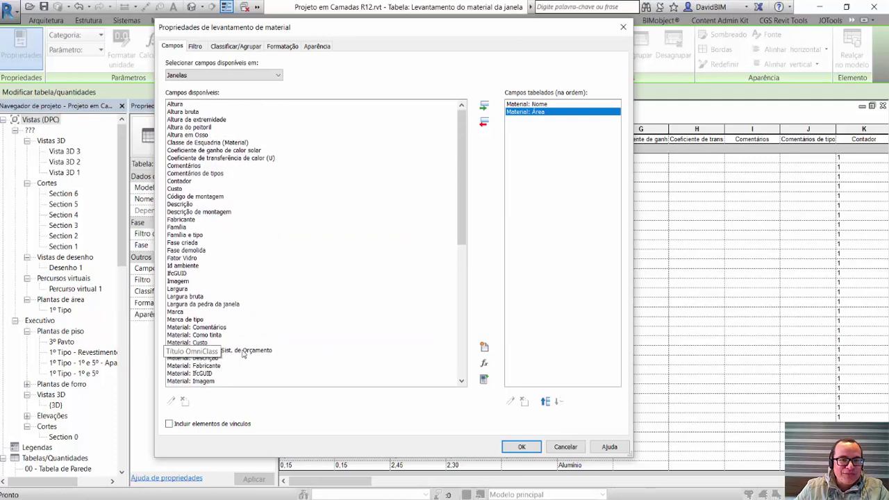
pyautogui.scroll(-1, 242, 354)
pyautogui.scroll(1, 242, 354)
pyautogui.scroll(-2, 242, 354)
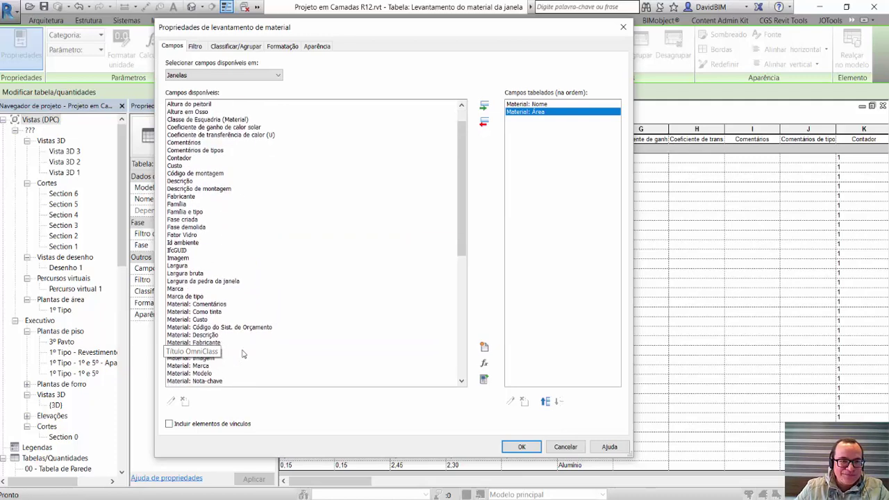
pyautogui.scroll(2, 242, 354)
pyautogui.doubleClick(187, 227)
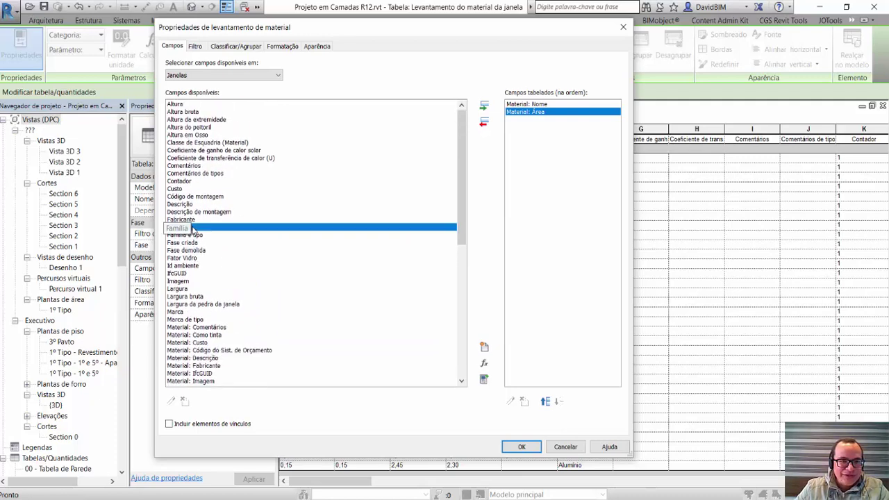
pyautogui.scroll(-1, 229, 325)
pyautogui.scroll(-4, 230, 325)
pyautogui.scroll(-8, 229, 325)
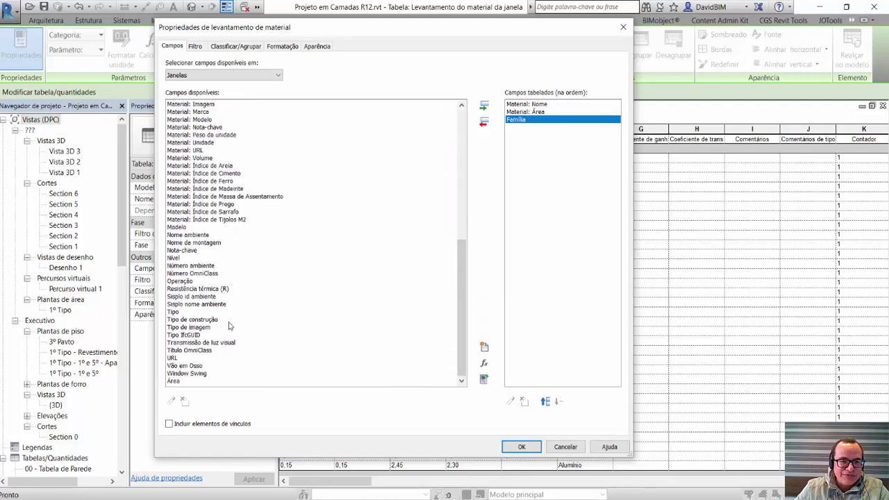
pyautogui.doubleClick(185, 312)
# - Apply the four fields and widen the Material: Nome and Material: Área columns
pyautogui.click(525, 446)
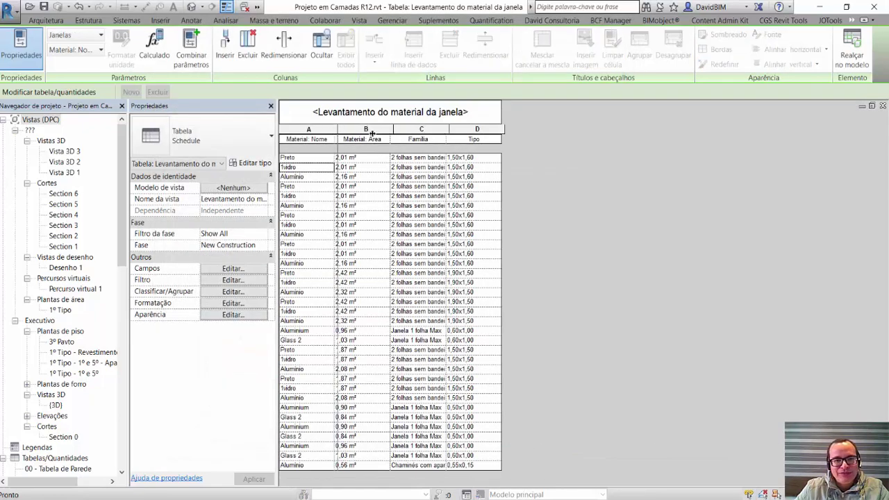
pyautogui.moveTo(335, 131); pyautogui.dragTo(374, 132)
pyautogui.moveTo(430, 132); pyautogui.dragTo(447, 132)
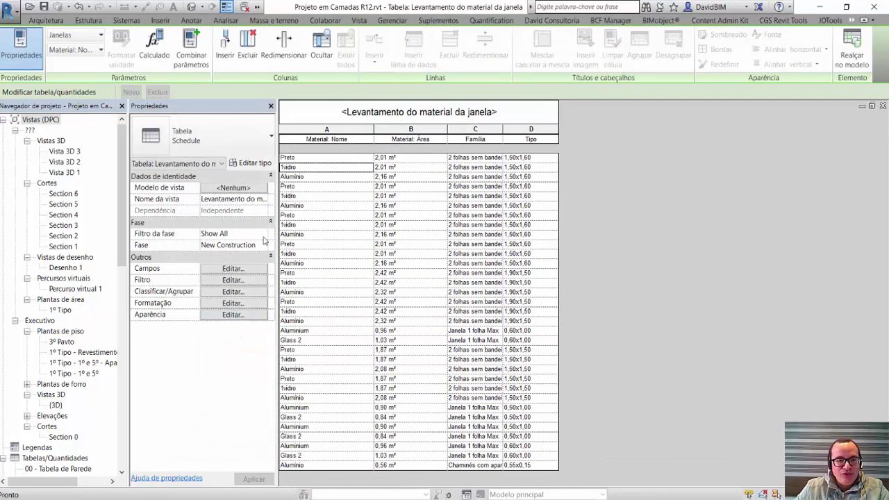
# - Sort by Material: Nome, Família, then Tipo, with a count-and-totals footer per material
pyautogui.click(229, 292)
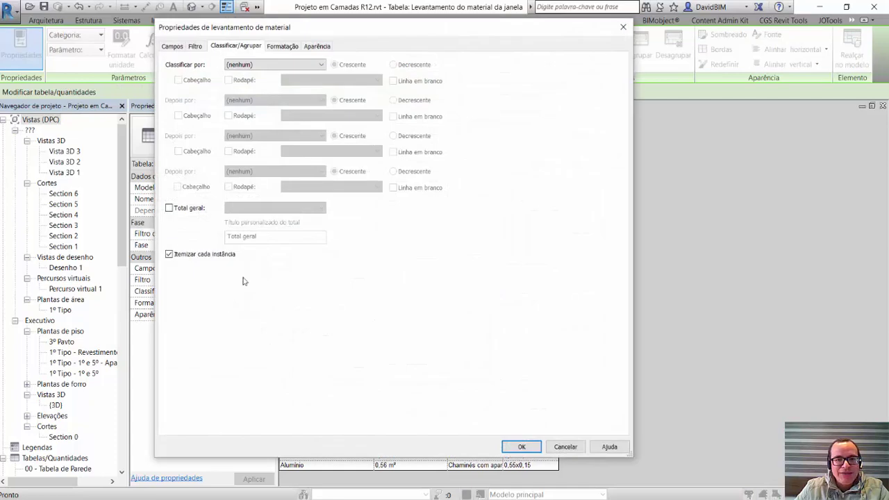
pyautogui.click(269, 67)
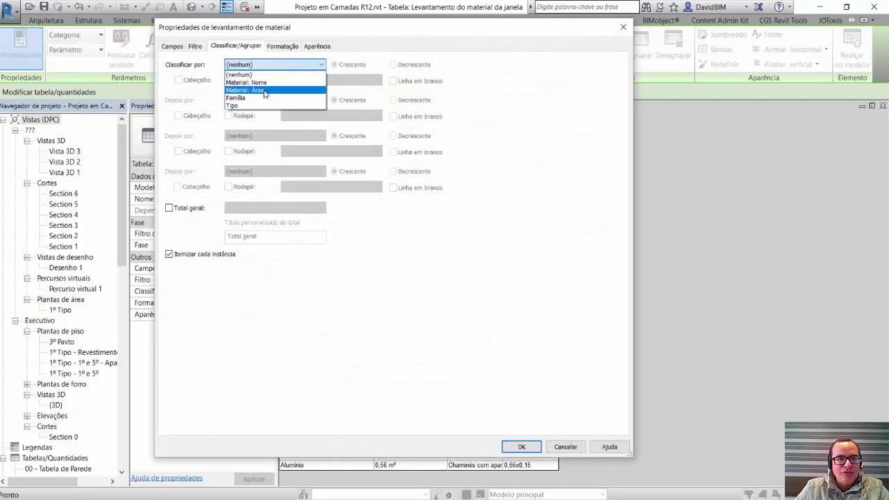
pyautogui.click(271, 83)
pyautogui.click(265, 101)
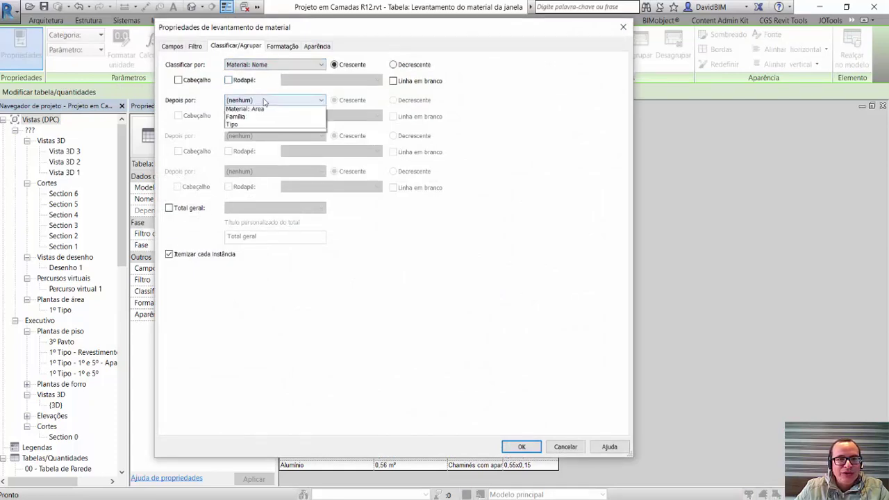
pyautogui.click(254, 133)
pyautogui.click(316, 137)
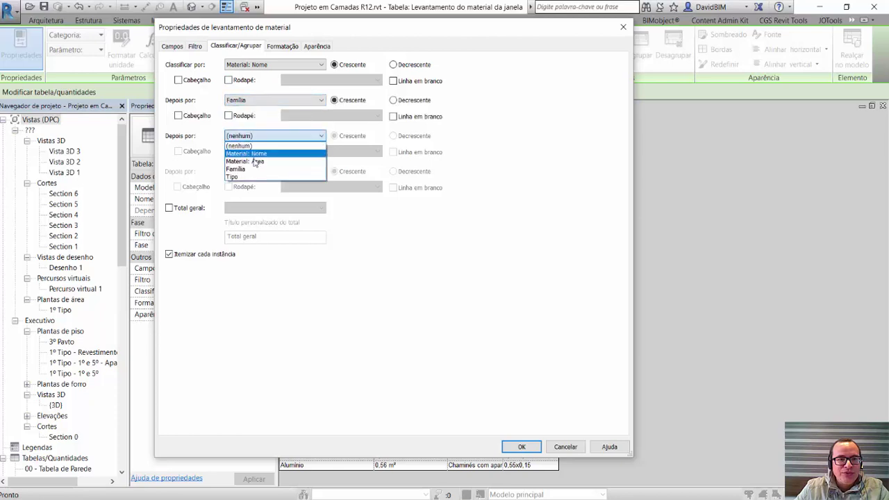
pyautogui.click(244, 177)
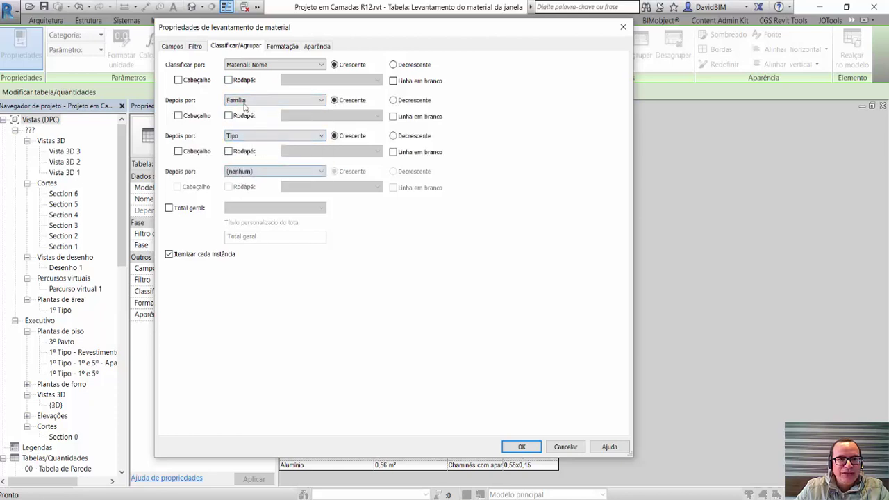
pyautogui.click(229, 81)
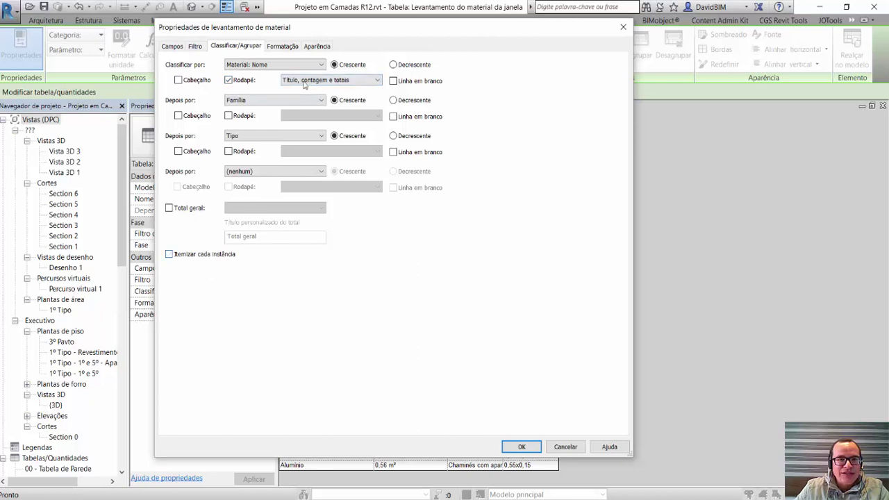
pyautogui.click(283, 47)
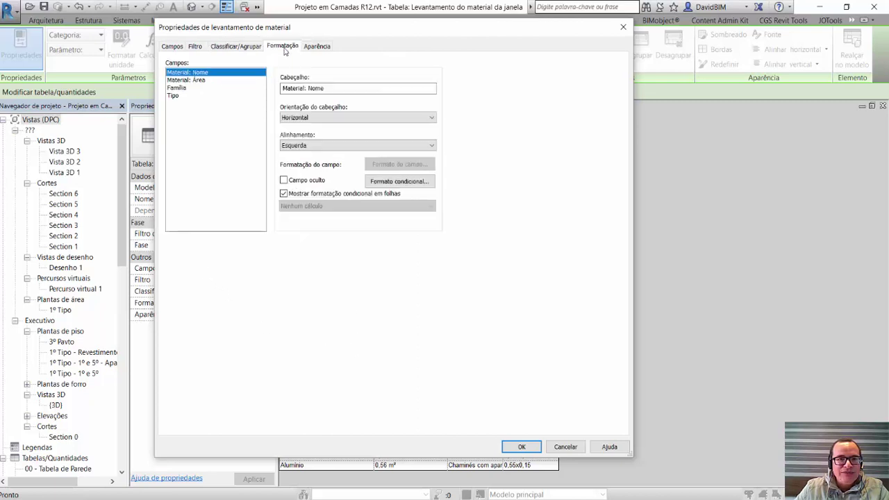
# - Make the Material: Área field calculate totals
pyautogui.click(192, 81)
pyautogui.click(306, 206)
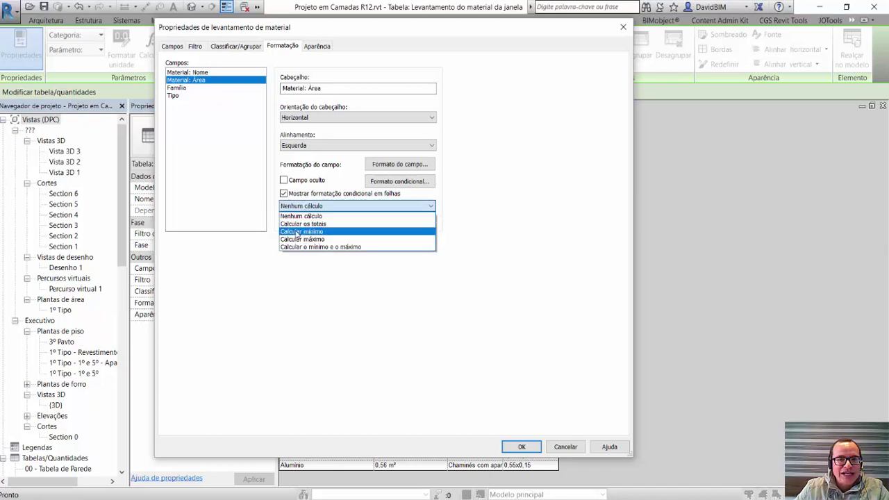
pyautogui.click(291, 224)
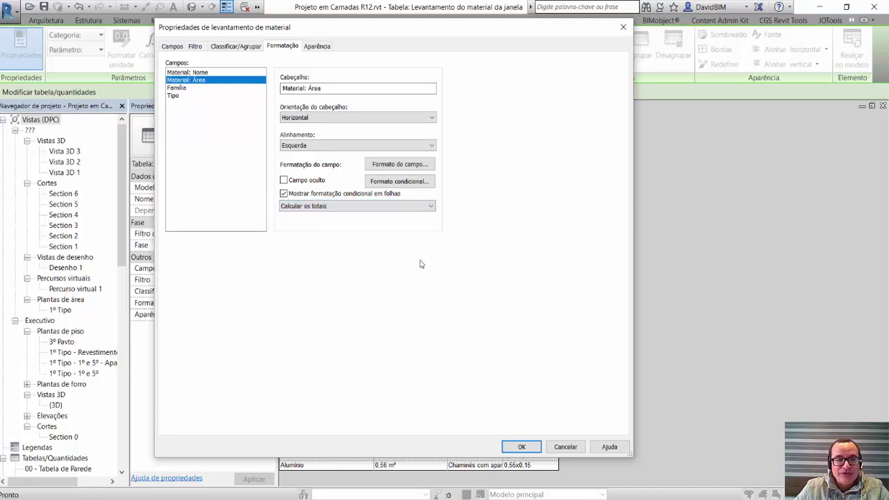
# - Add a Contador field above Família and apply the changes to the takeoff
pyautogui.click(251, 47)
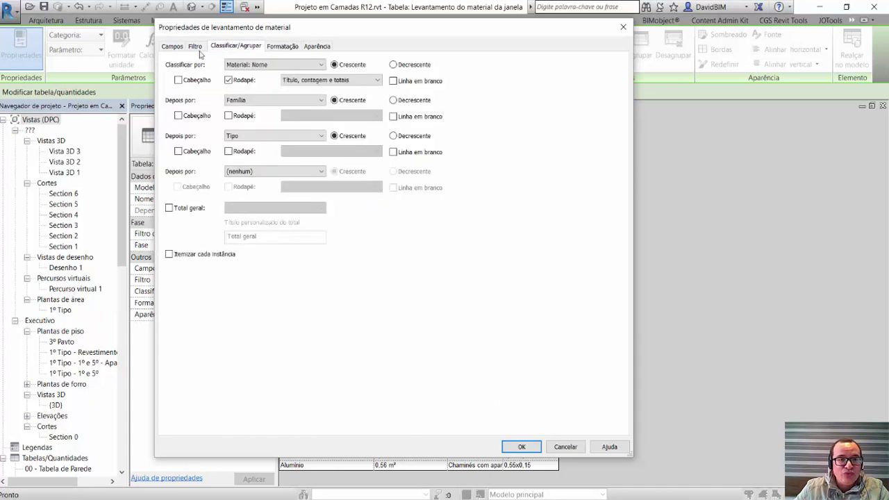
pyautogui.click(173, 46)
pyautogui.doubleClick(194, 182)
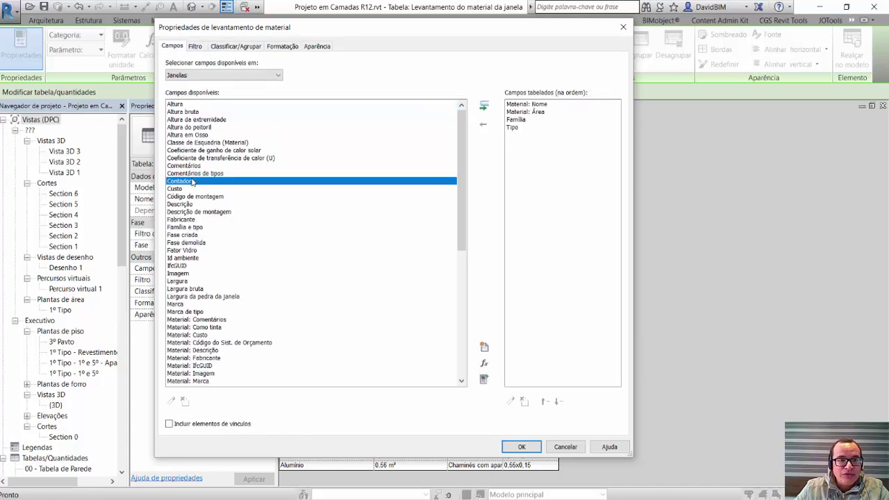
pyautogui.click(545, 402)
pyautogui.click(545, 402)
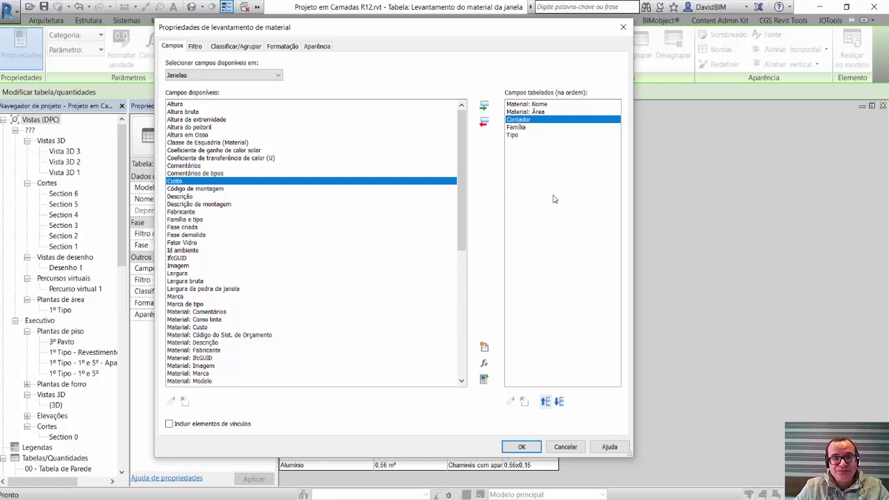
pyautogui.click(518, 447)
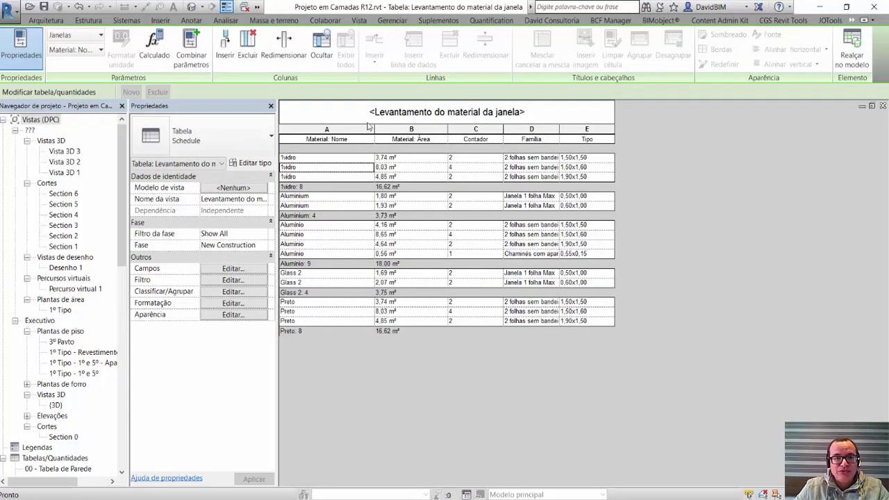
pyautogui.moveTo(374, 132); pyautogui.dragTo(383, 131)
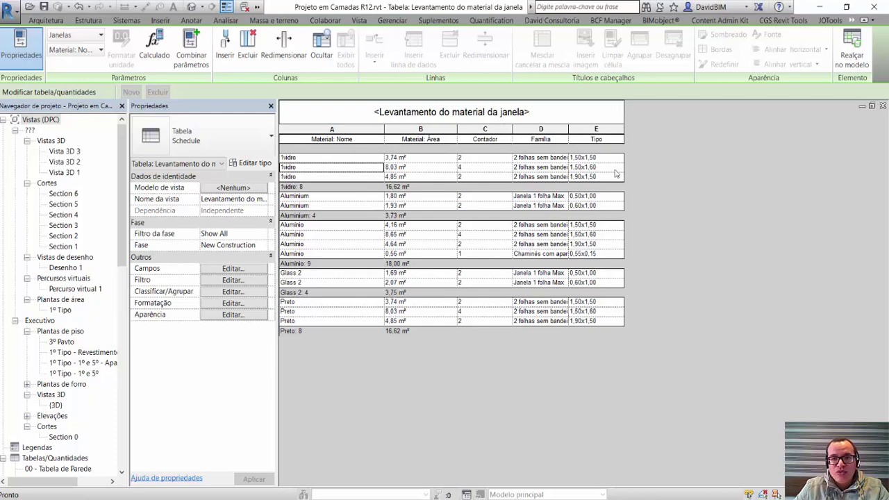
pyautogui.moveTo(568, 131); pyautogui.dragTo(612, 132)
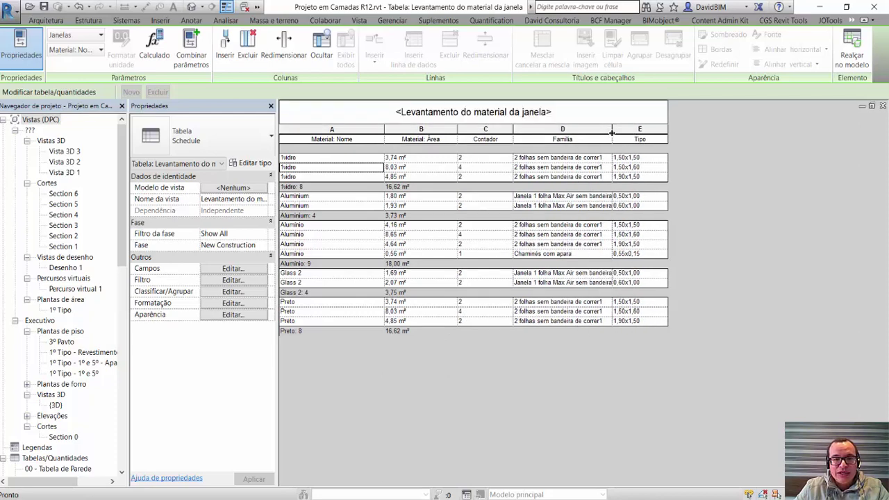
pyautogui.click(329, 197)
pyautogui.click(333, 234)
pyautogui.click(333, 253)
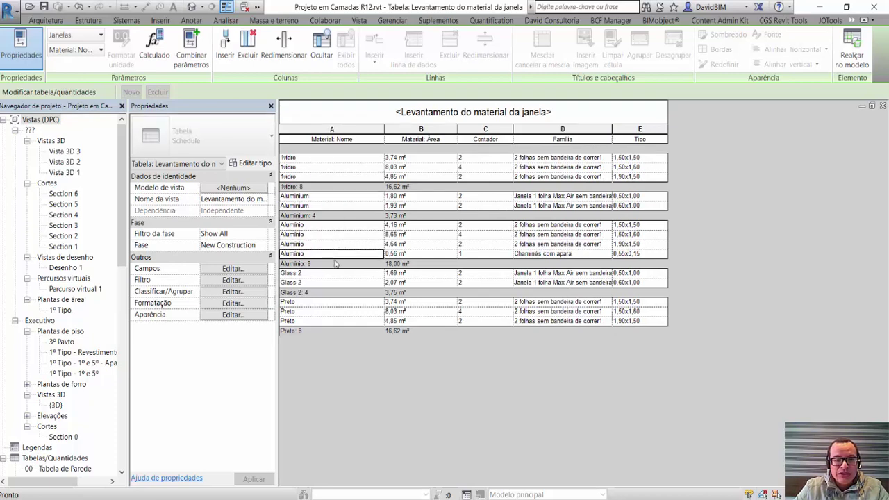
pyautogui.click(337, 273)
pyautogui.click(336, 312)
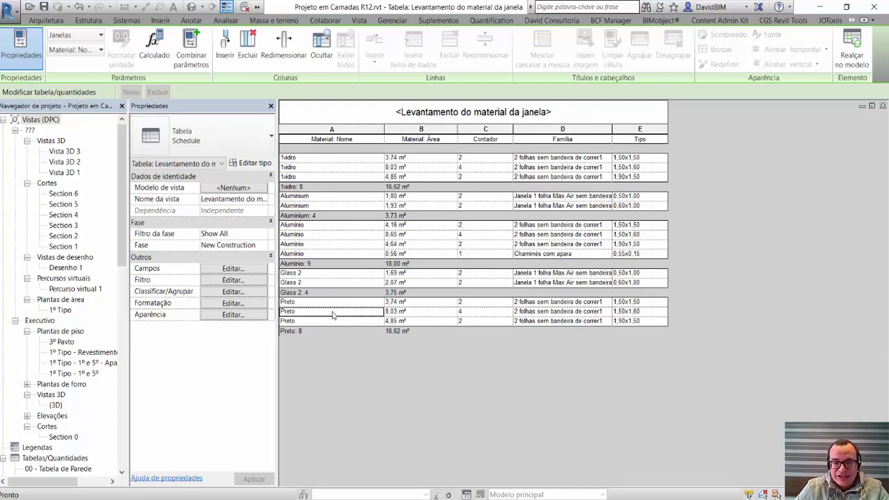
pyautogui.press('Up')
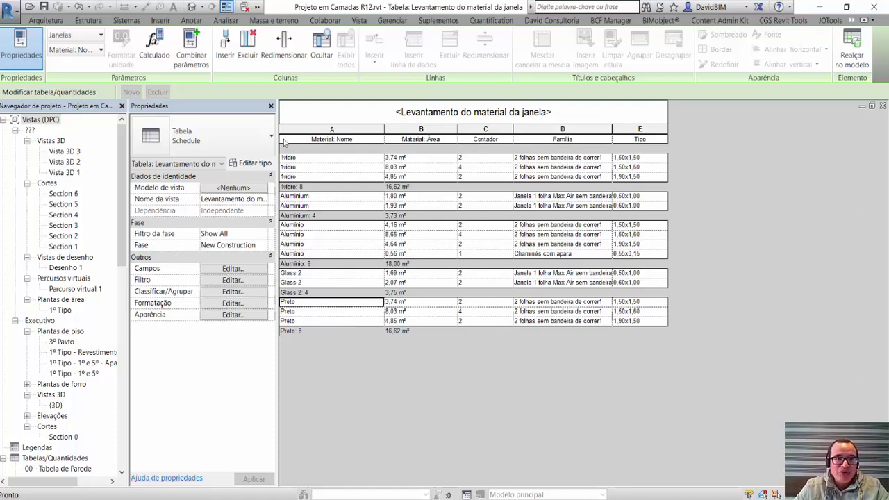
# - Locate the first Preto row's windows in the 1º Tipo - 1º e 5º floor plan
pyautogui.click(248, 14)
pyautogui.click(357, 306)
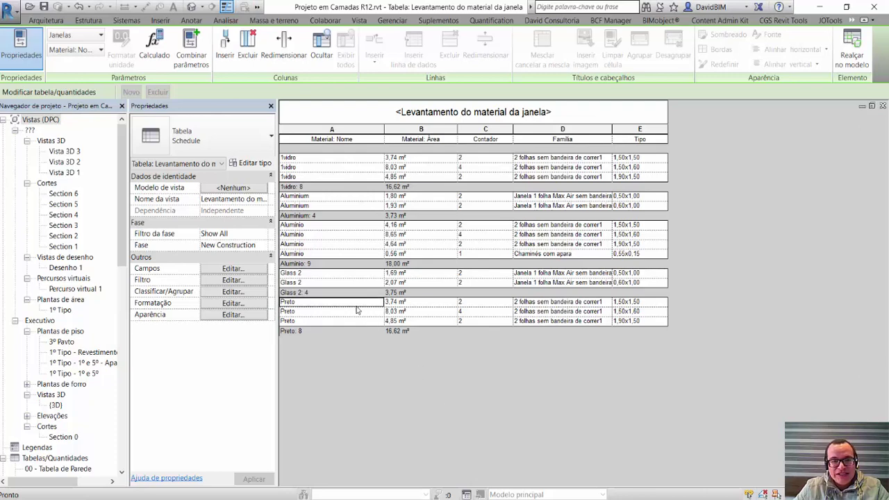
pyautogui.click(852, 50)
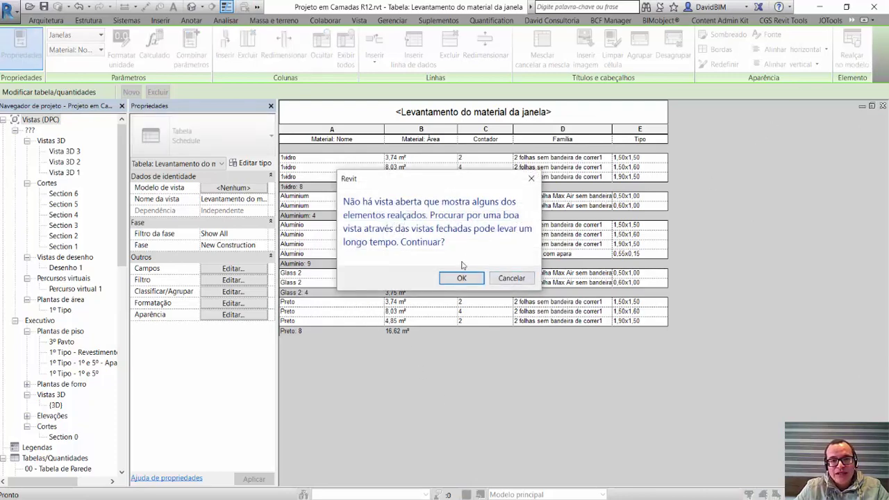
pyautogui.click(462, 274)
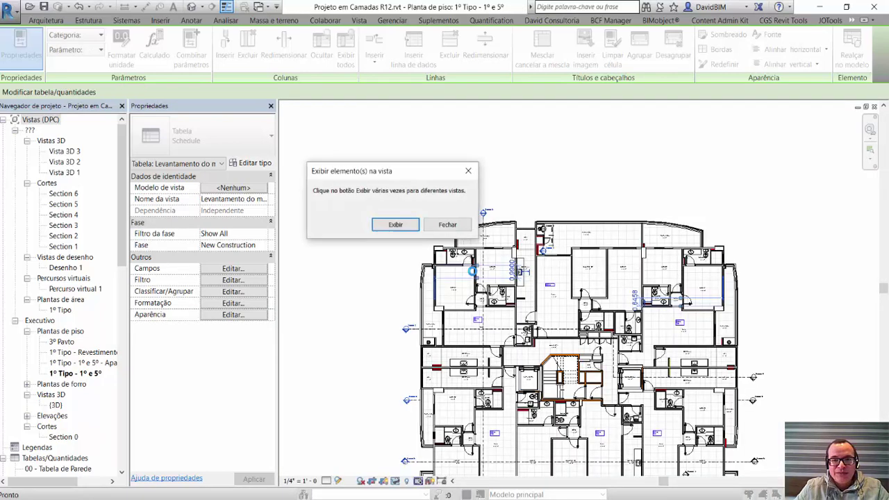
pyautogui.click(440, 226)
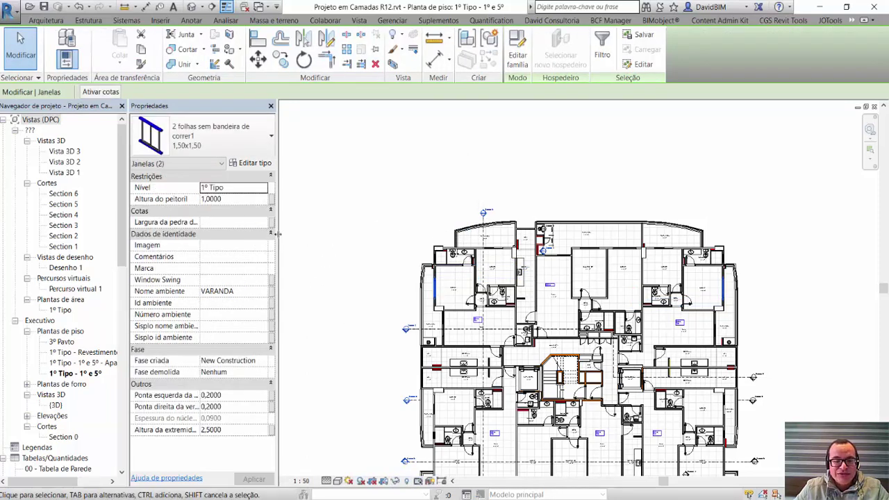
# - Open the Material Browser on the window type's Material do vidro, 1vidro
pyautogui.click(253, 164)
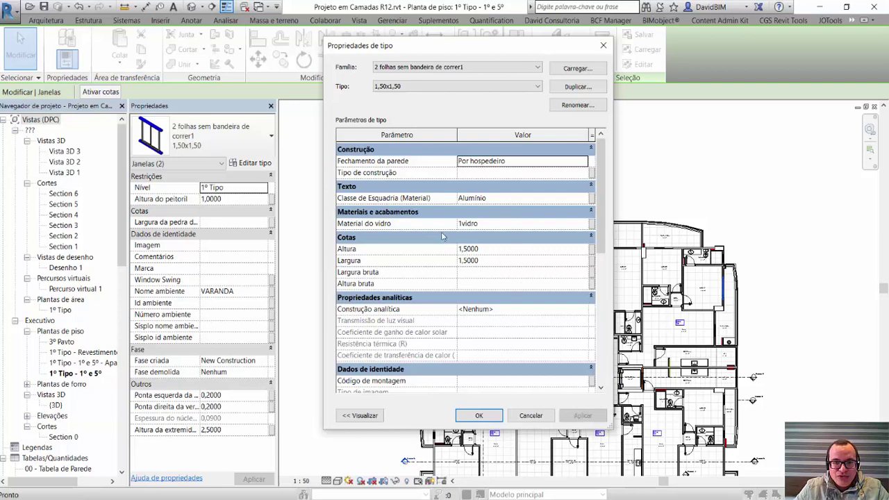
pyautogui.click(486, 225)
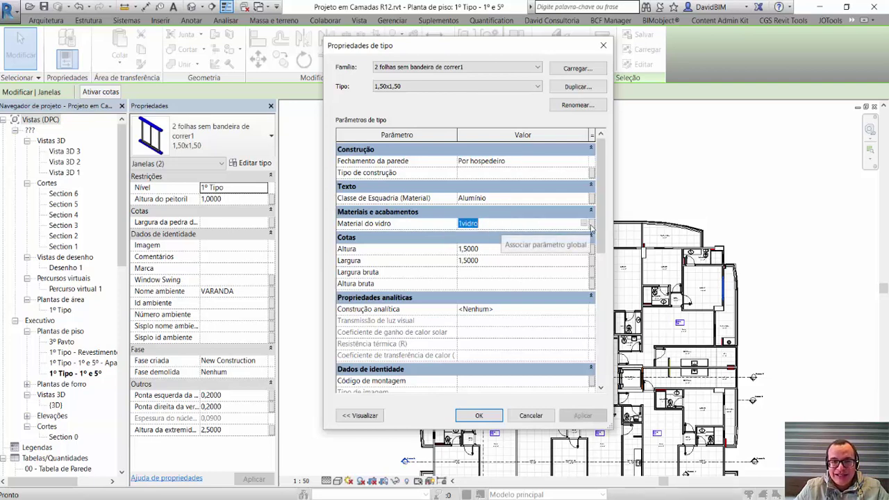
pyautogui.click(591, 226)
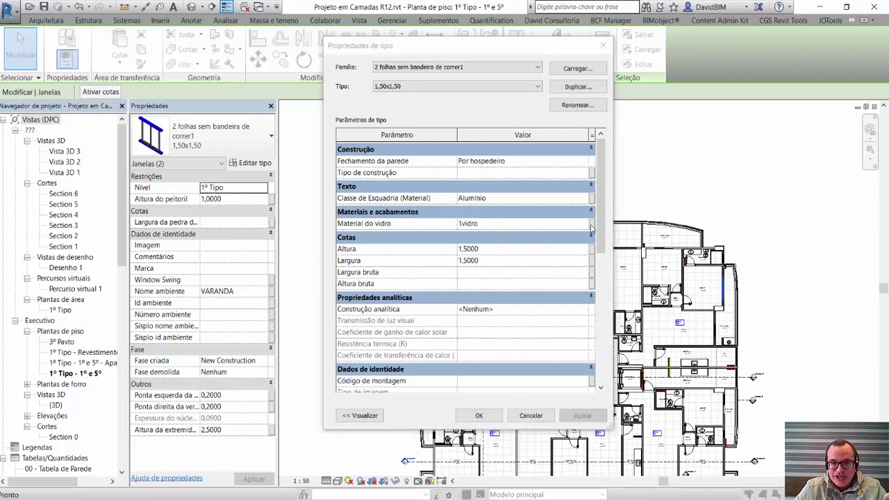
pyautogui.click(532, 342)
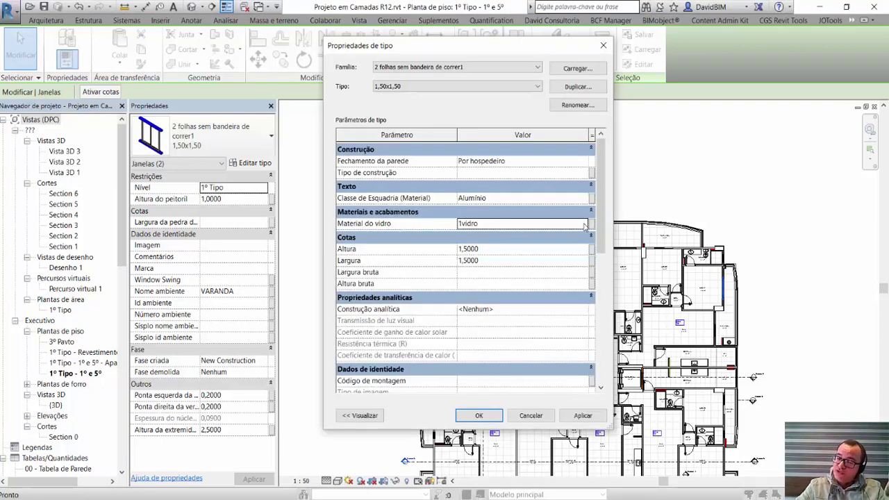
pyautogui.click(585, 224)
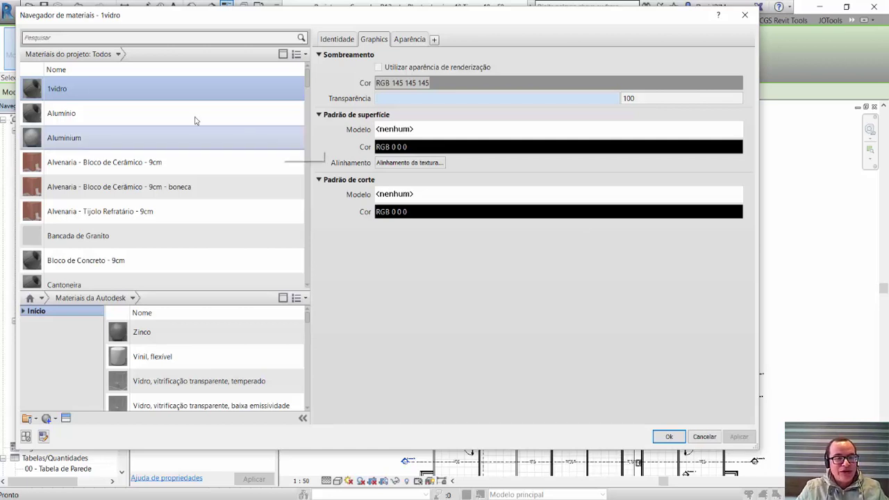
# - Rename the 1vidro material to 'Vidro canelado cod. 44567'
pyautogui.rightClick(64, 93)
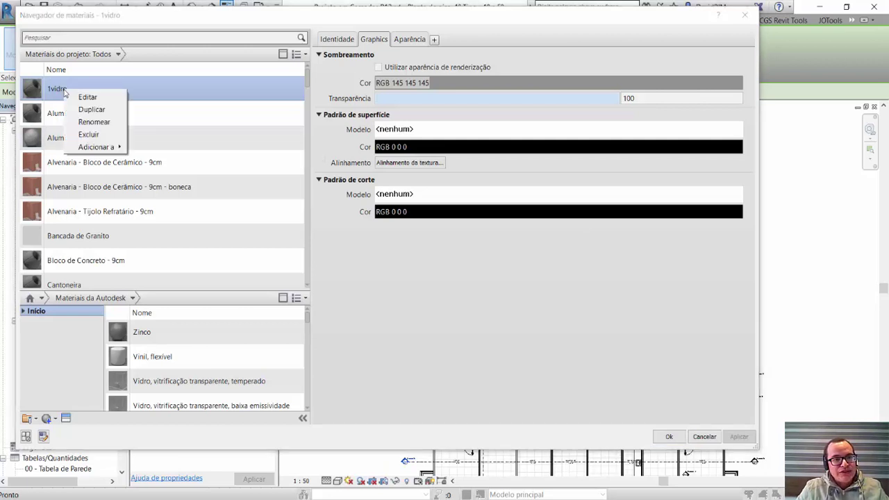
pyautogui.click(100, 126)
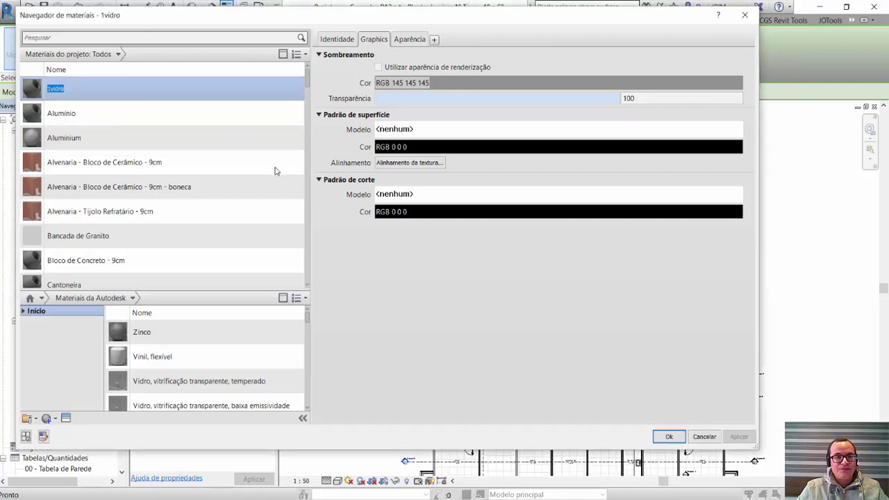
pyautogui.write('V')
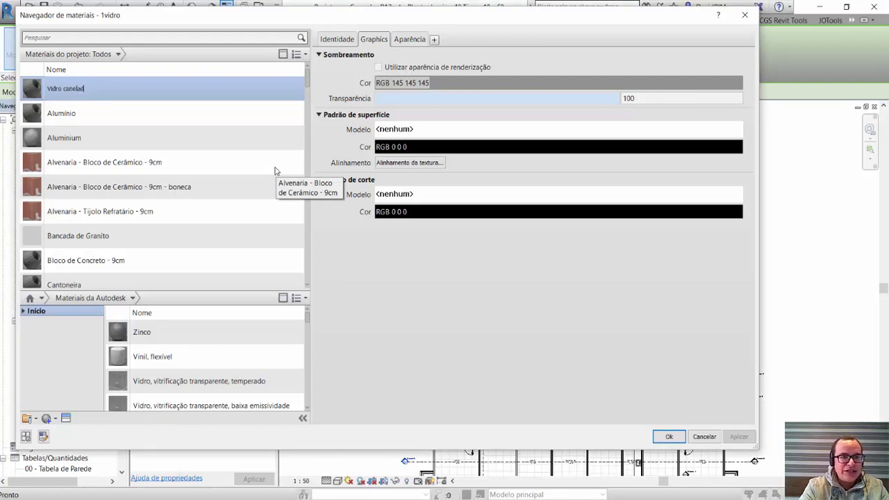
pyautogui.write('o cod. 44567 PG')
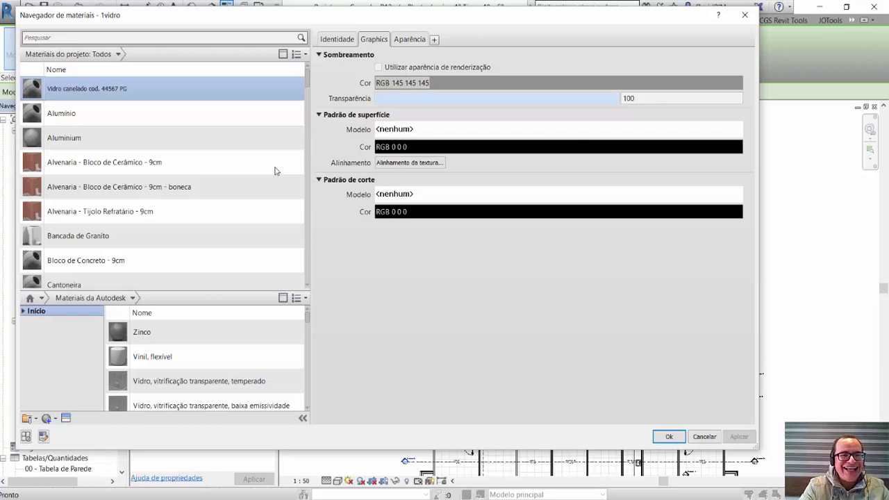
pyautogui.press('F2')
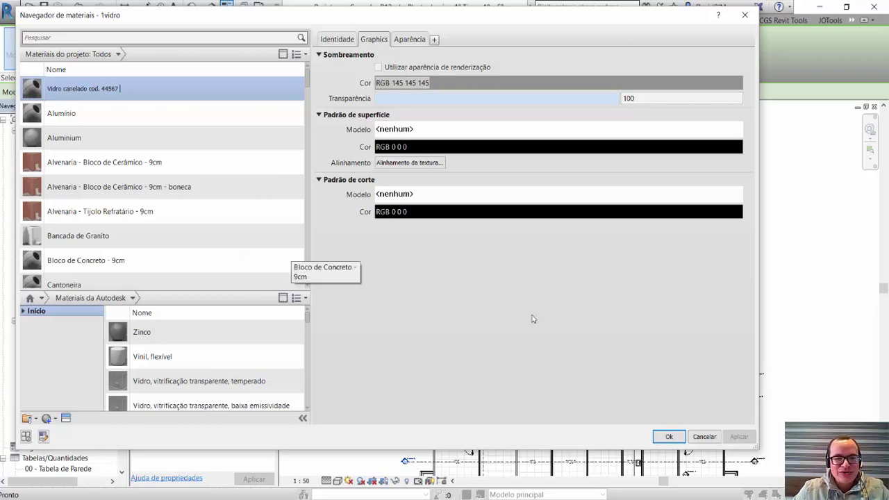
pyautogui.click(127, 113)
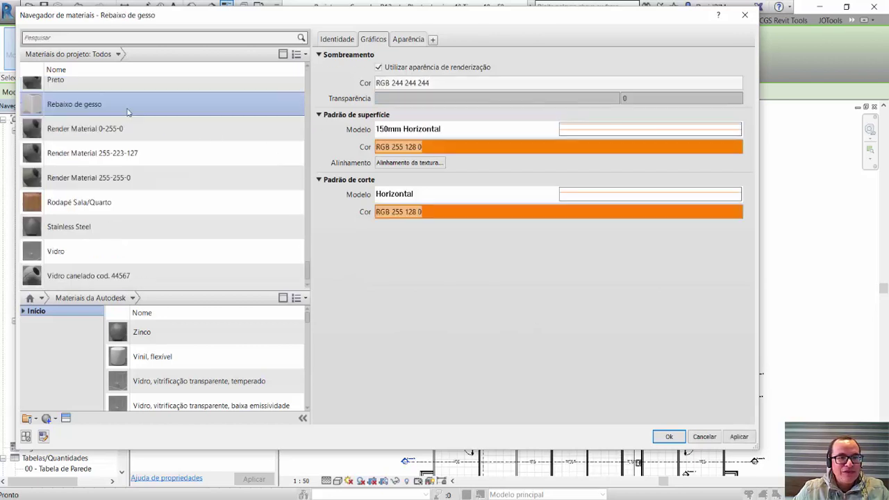
# - Assign Vidro canelado cod. 44567 as the window type's Material do vidro
pyautogui.scroll(3, 127, 113)
pyautogui.scroll(-3, 128, 114)
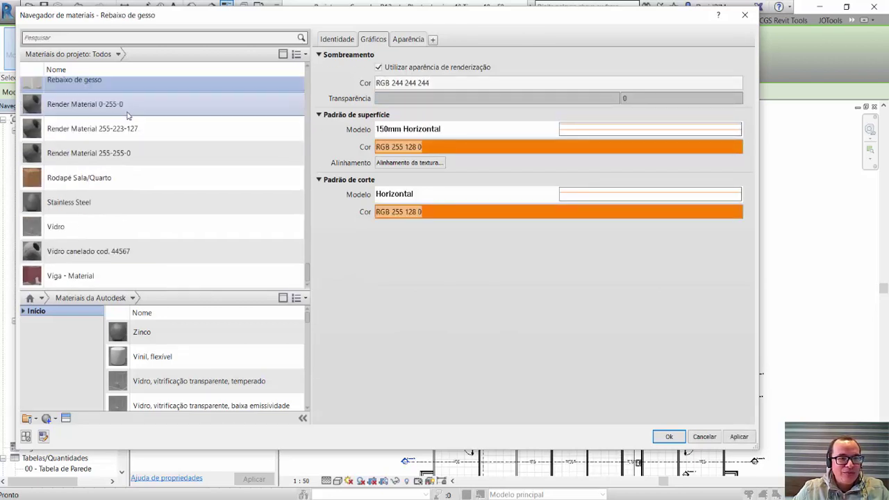
pyautogui.click(132, 254)
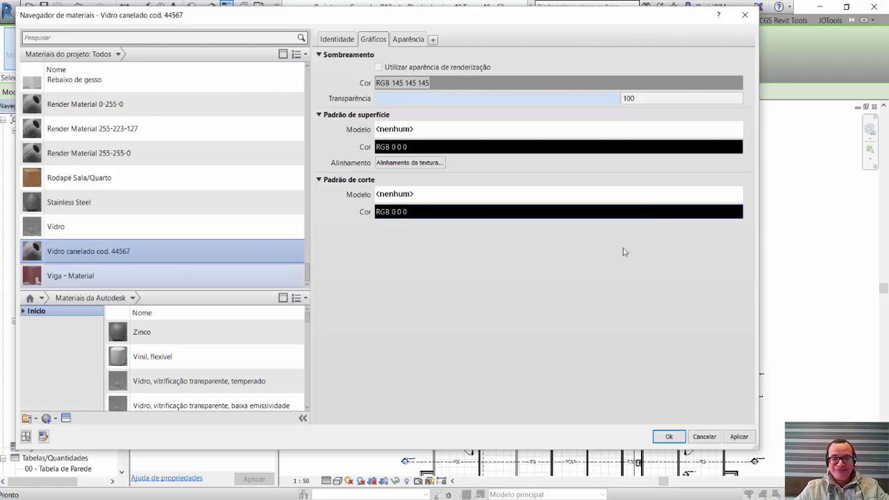
pyautogui.click(665, 435)
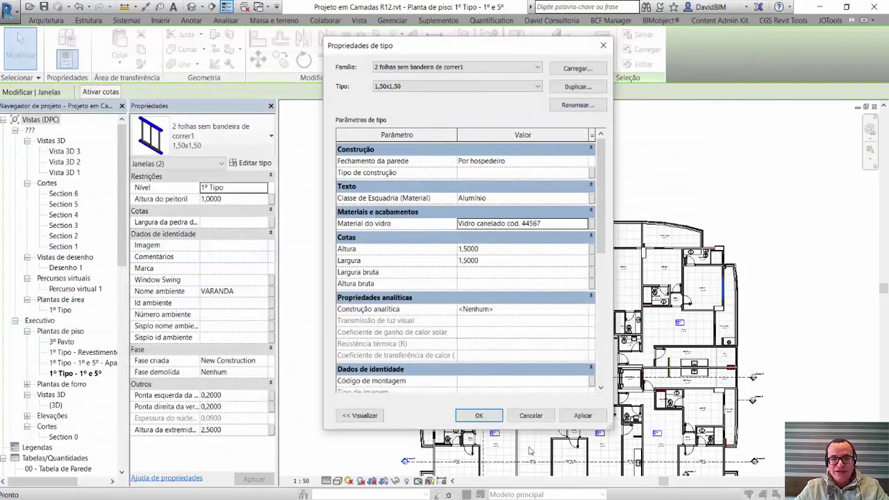
# - Confirm the window type changes and reopen the Levantamento do material da janela schedule
pyautogui.click(474, 415)
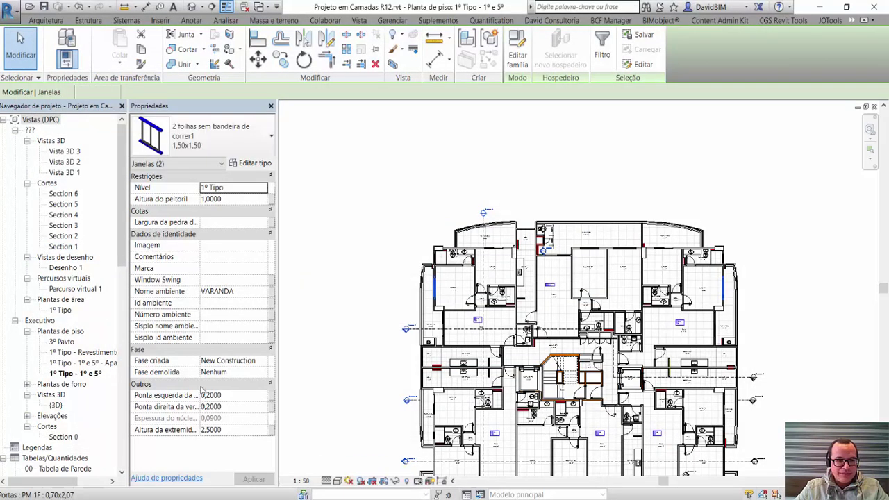
pyautogui.click(122, 443)
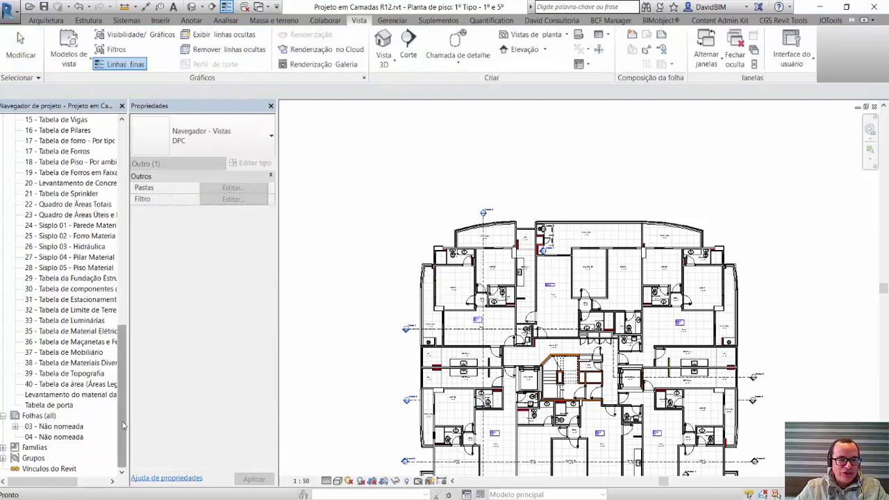
pyautogui.doubleClick(68, 395)
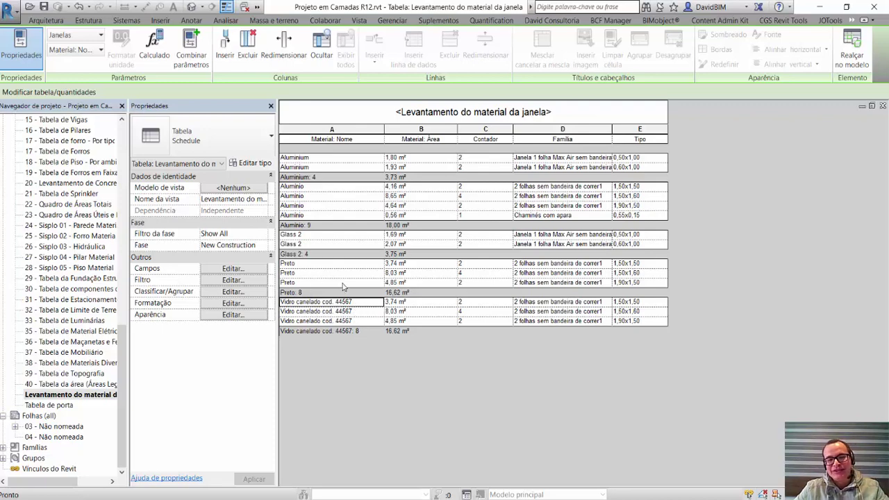
pyautogui.click(341, 266)
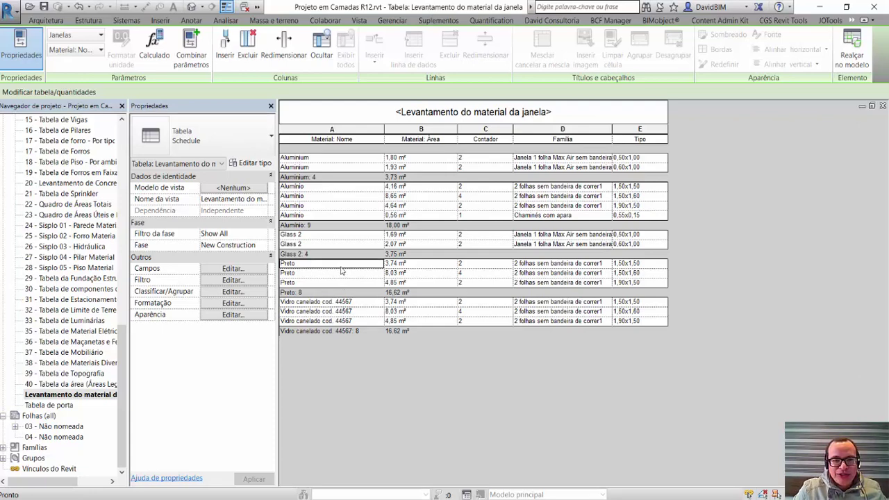